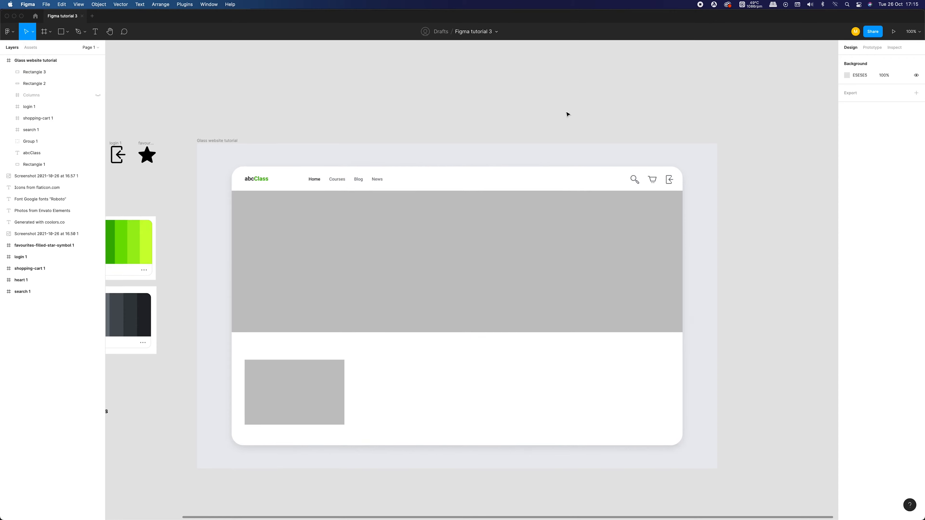
- Fill the large hero rectangle with the business-course photo from the Tutorial photos folder
scroll(449, 288, right, 1)
click(448, 288)
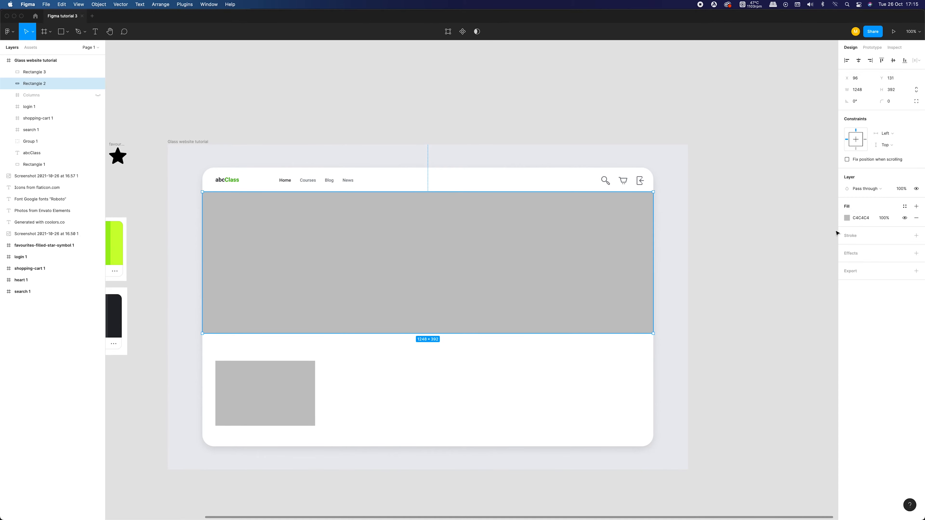
click(847, 218)
click(761, 219)
click(769, 267)
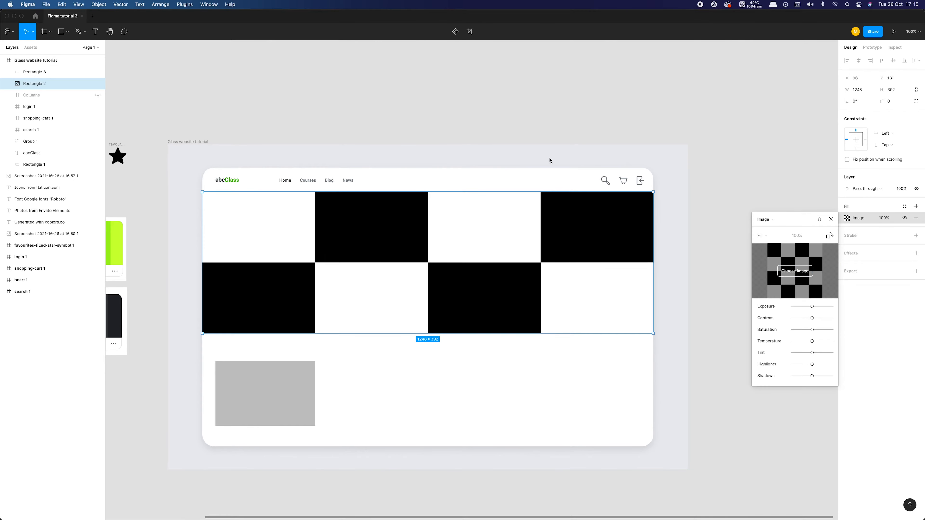
click(346, 221)
click(402, 237)
click(484, 220)
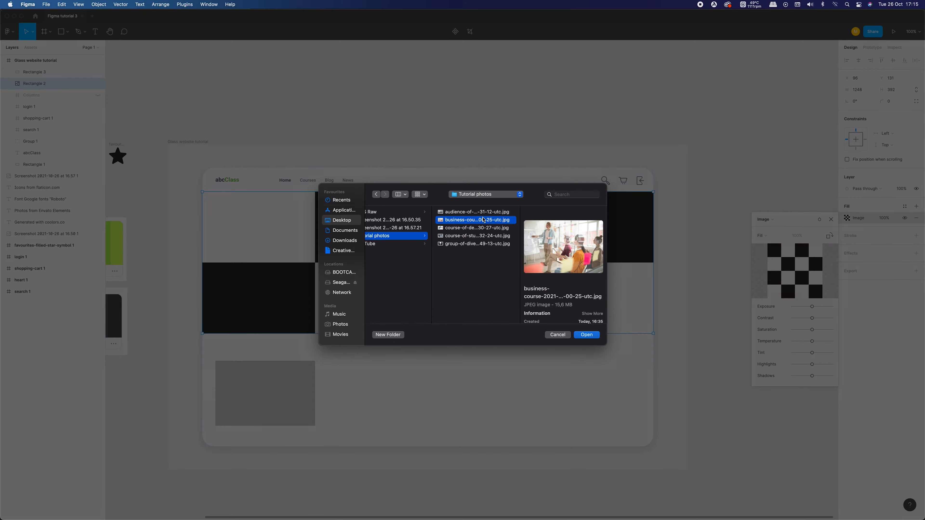
click(586, 334)
click(439, 108)
- Show the Columns guides and move their layer below abcClass, just above Rectangle 1
click(98, 96)
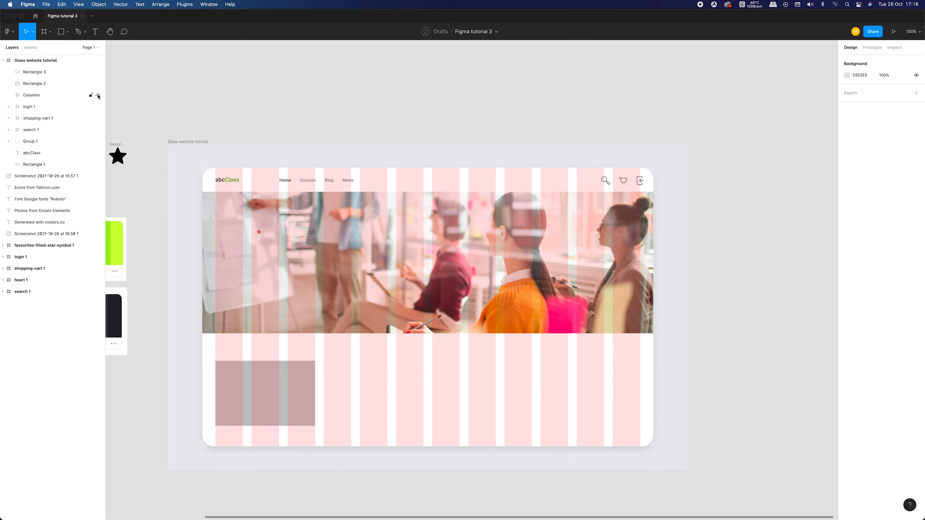
drag(57, 97, 54, 159)
click(395, 119)
- Move the navigation menu 80 px left so Home lines up with the second column
click(308, 180)
key(shift+Left)
key(shift+Left)
key(shift+Left)
key(shift+Left)
key(shift+Left)
key(shift+Left)
key(shift+Left)
key(shift+Left)
click(237, 124)
- Add the heading "Enroll Mark Twain Business Foundamentals" over the left of the hero photo at font size 48
click(233, 204)
text(a)
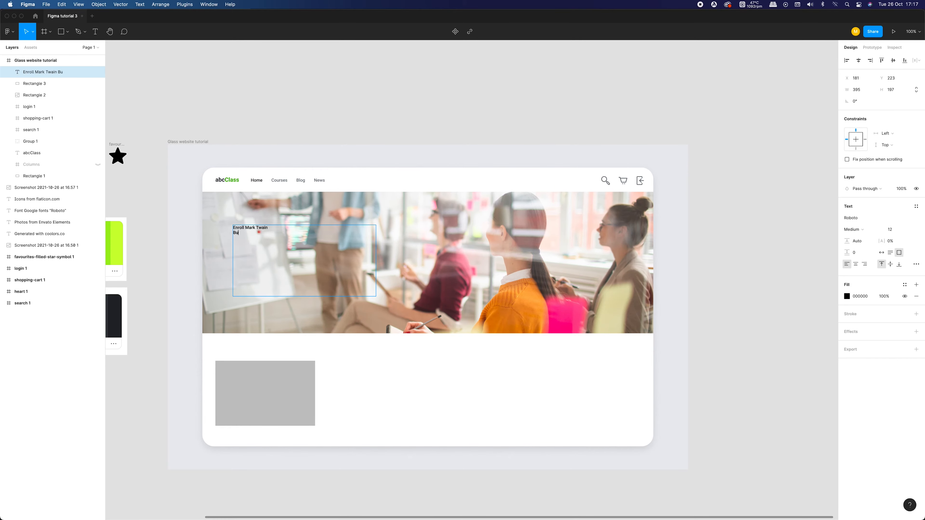
click(899, 230)
key(shift+Up)
key(shift+Up)
key(shift+Up)
key(Up)
key(Up)
key(Up)
key(Up)
key(Up)
key(Up)
mouse_move(281, 232)
mouse_down()
mouse_move(234, 228)
mouse_move(371, 300)
mouse_move(423, 310)
mouse_move(387, 310)
mouse_move(423, 310)
mouse_up()
- Show the column guides and draw a 575 × 292 rectangle around the heading, starting at the first column
click(98, 165)
click(192, 191)
click(36, 83)
click(67, 32)
click(75, 48)
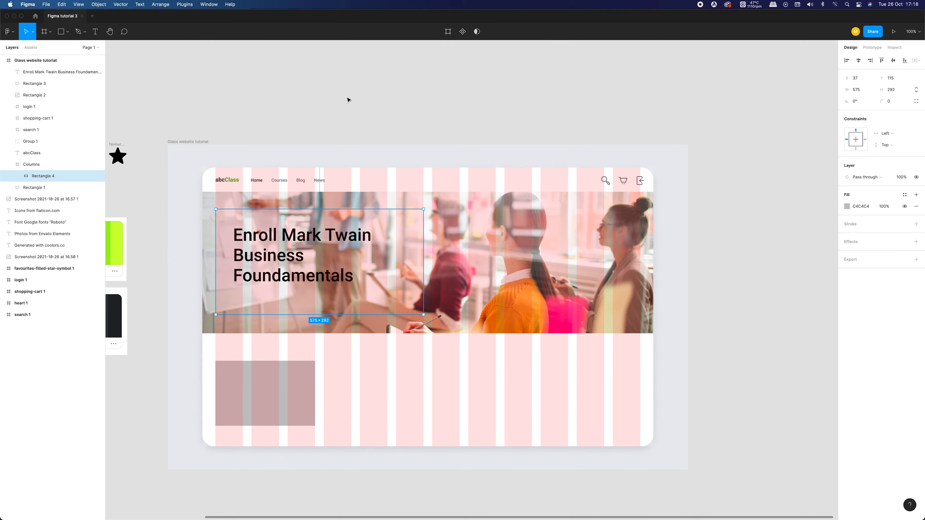
click(226, 180)
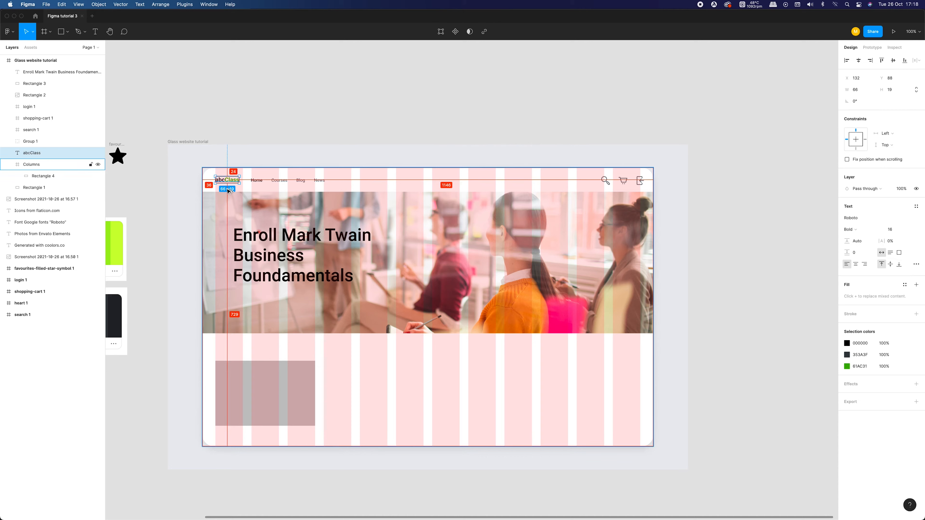
- Move the new rectangle's layer out of Columns to just beneath the heading and extend its height to 320
click(36, 83)
drag(46, 176, 43, 78)
drag(319, 209, 319, 205)
drag(409, 315, 410, 321)
click(411, 346)
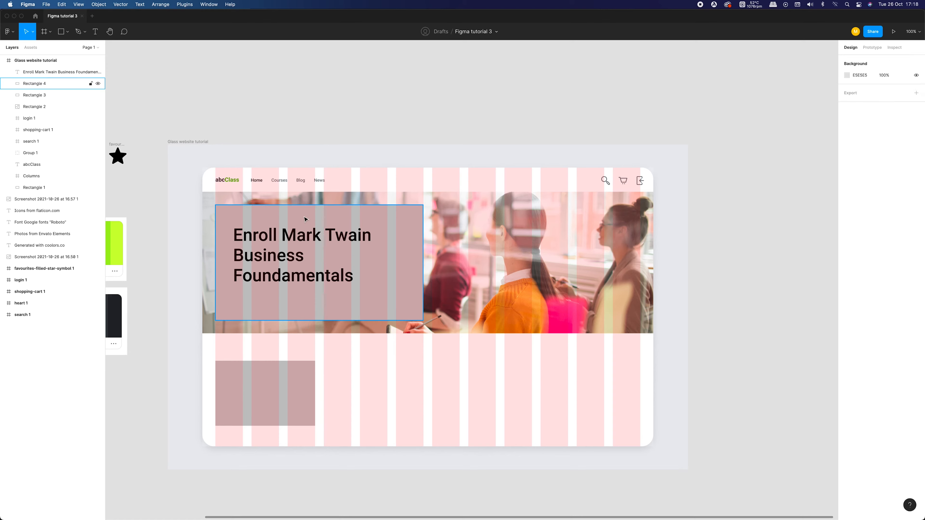
- Hide the column guides and set the heading panel's corner radius to 32
click(98, 176)
click(409, 269)
text(24)
key(Return)
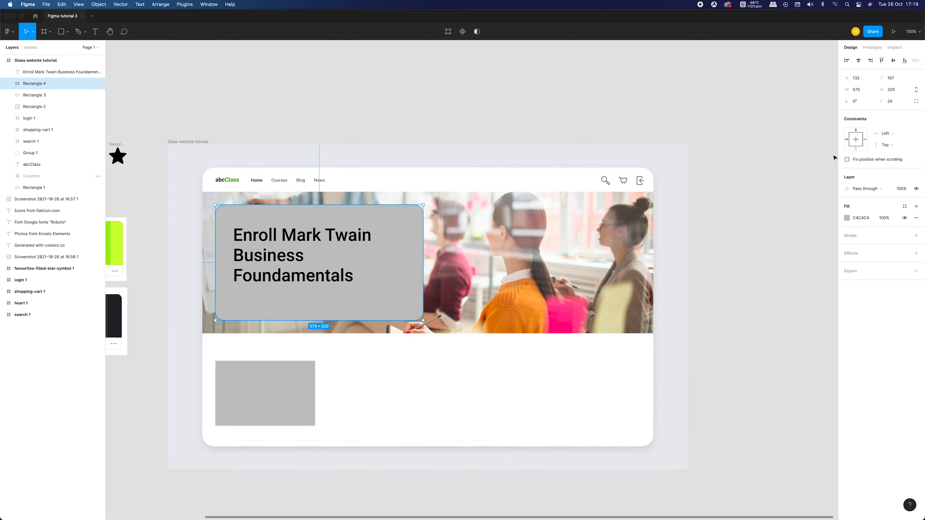
text(32)
key(Return)
- Give the heading panel a linear gradient fill running diagonally from its upper-left to its lower-right corner
scroll(721, 186, left, 5)
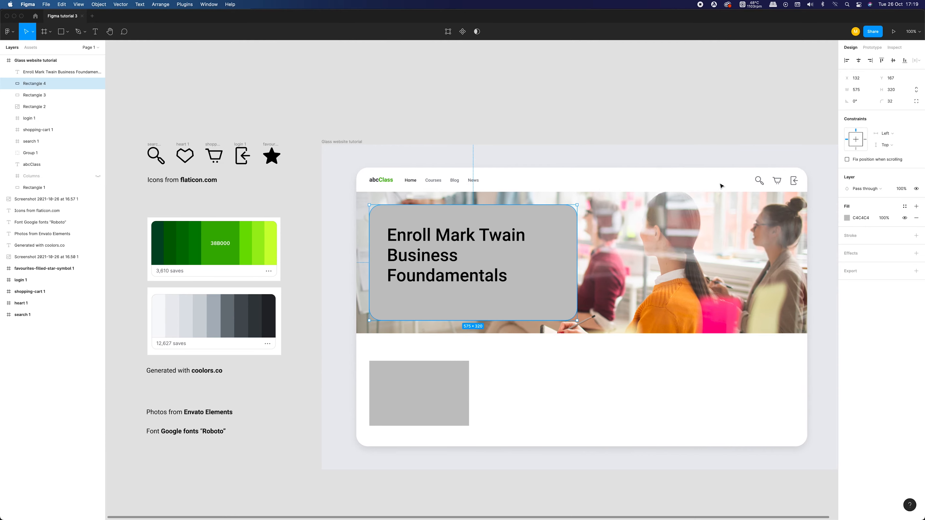
click(846, 217)
click(763, 219)
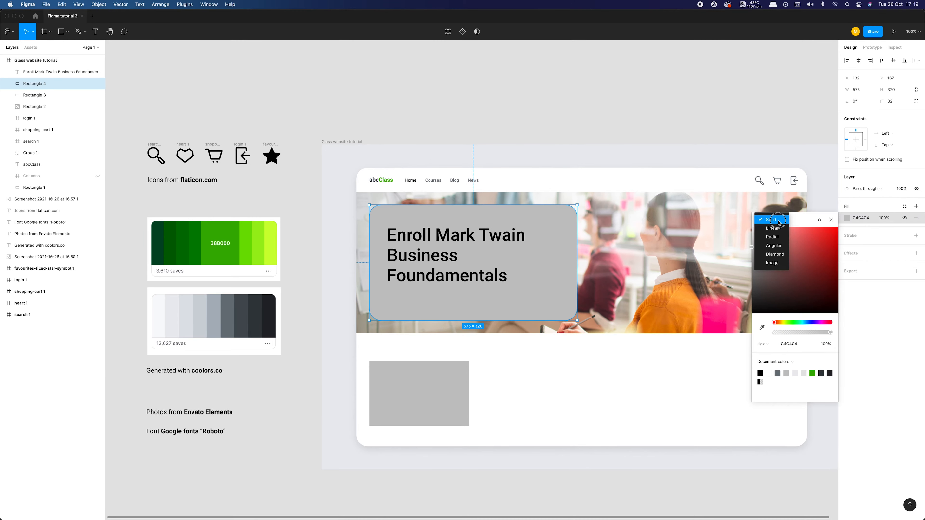
click(777, 228)
drag(473, 205, 372, 202)
drag(474, 321, 566, 325)
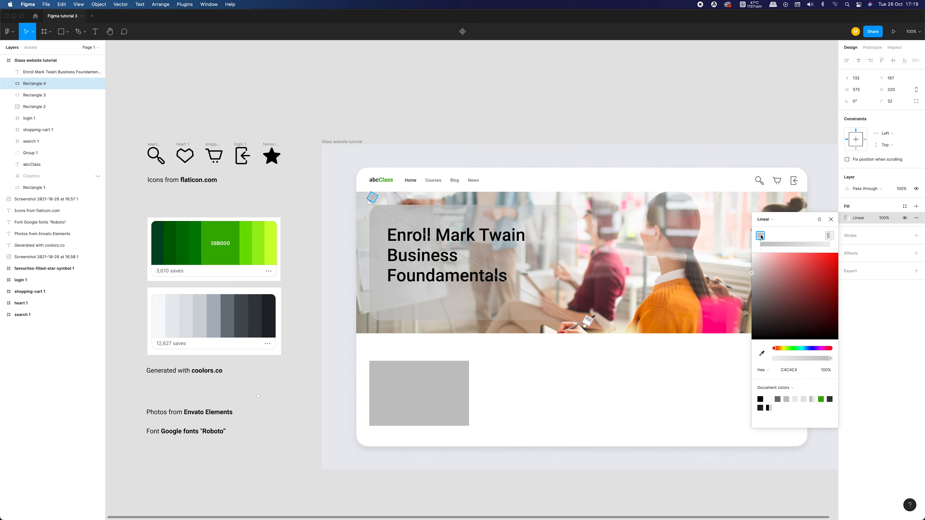
- Sample light greys from the grey palette for the panel's gradient stops, using F8F9FA for the end stop
click(762, 352)
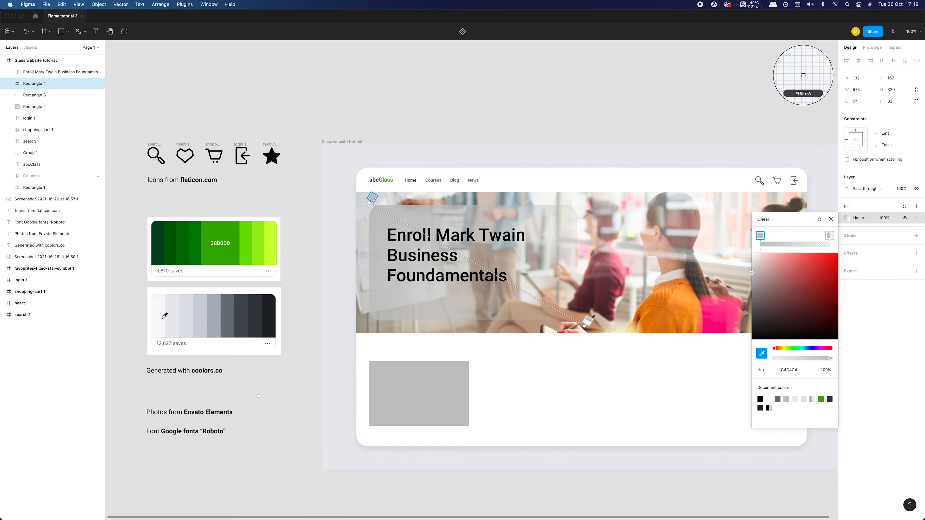
click(189, 321)
click(762, 354)
click(172, 323)
click(762, 354)
click(157, 324)
- Set the opacity of the panel's gradient stops to 80% at the start and 60% at the end
click(760, 236)
text(80)
key(Return)
click(589, 321)
text(40)
key(Return)
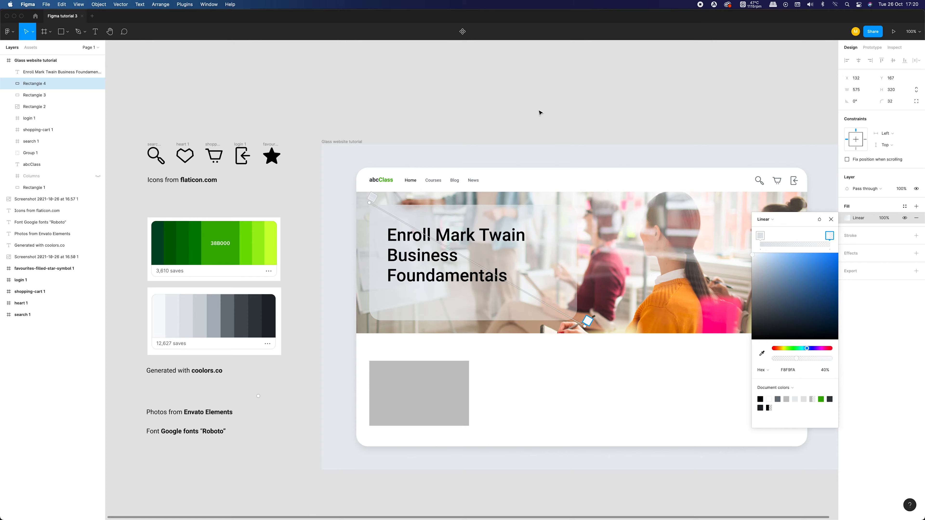
scroll(540, 113, right, 3)
text(60)
key(Return)
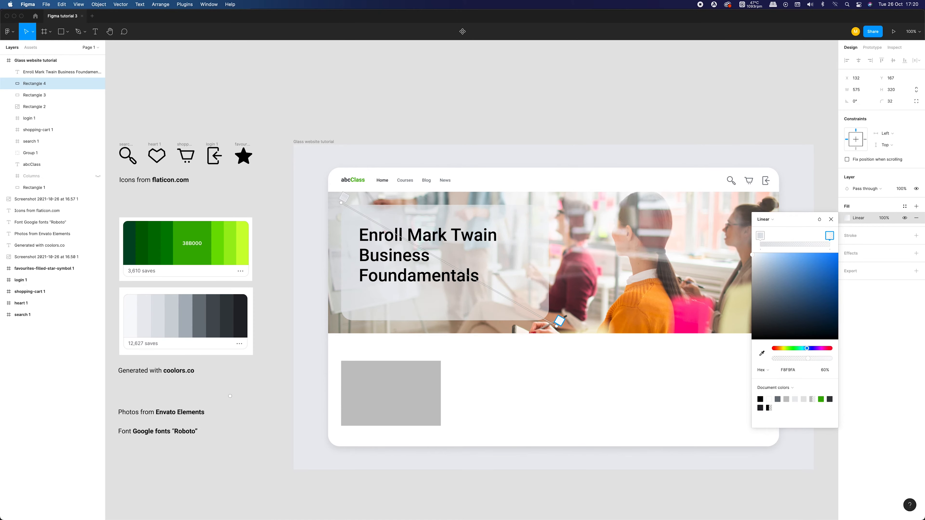
click(831, 219)
- Add a background blur effect of 16 to the heading panel
click(916, 253)
click(874, 265)
click(876, 284)
scroll(517, 133, right, 4)
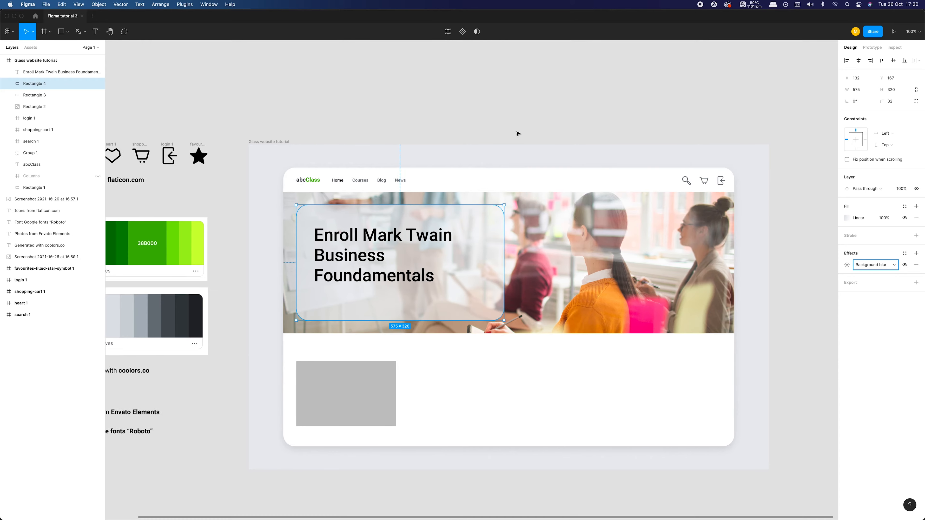
click(848, 268)
text(24)
key(Return)
key(Return)
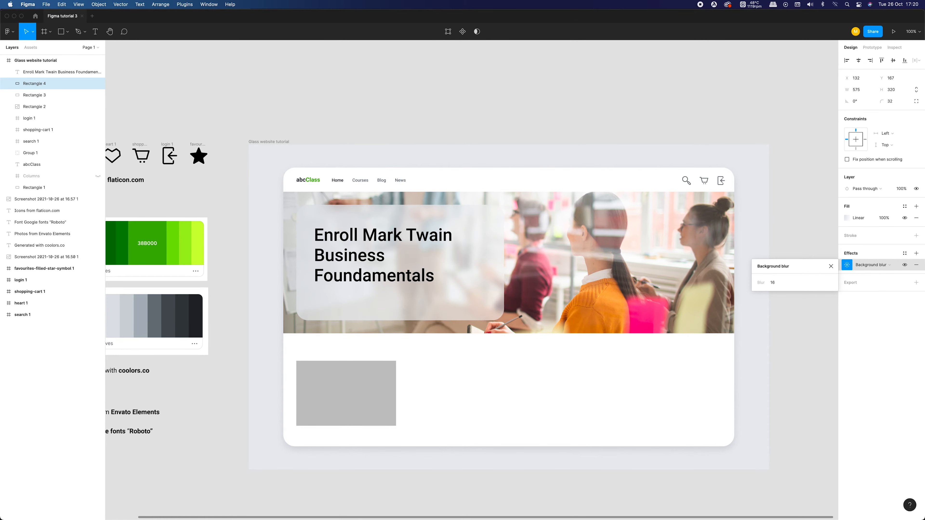
click(769, 219)
- Add an inside stroke of width 1 in white (FFFFFF) to the heading panel
click(484, 285)
click(916, 236)
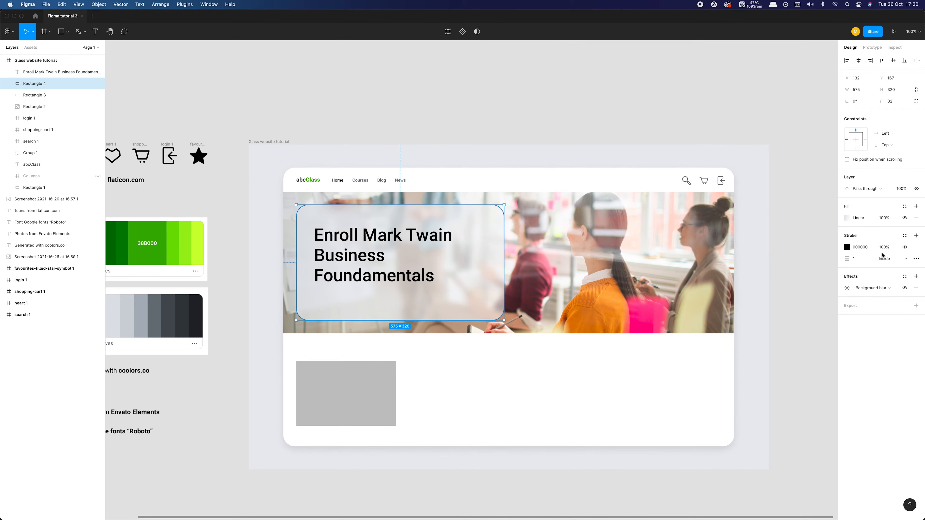
click(847, 248)
click(752, 256)
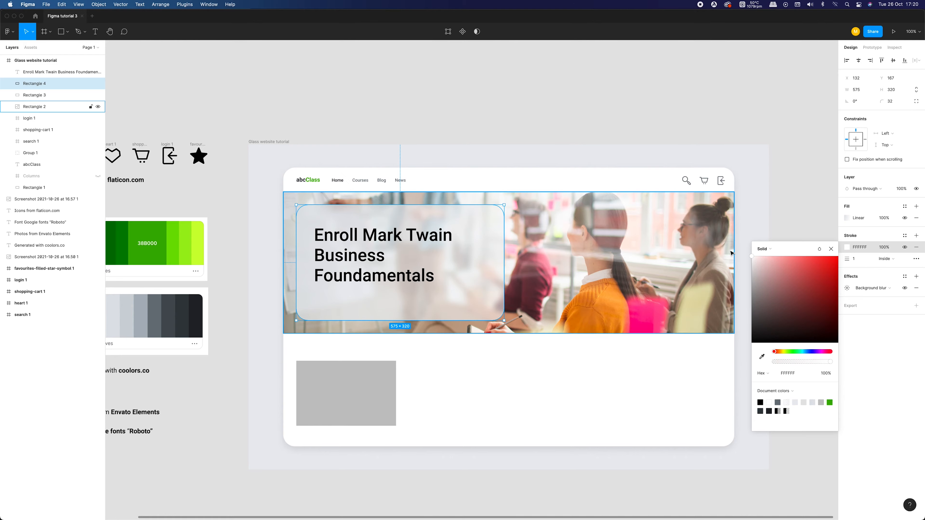
key(Escape)
click(504, 115)
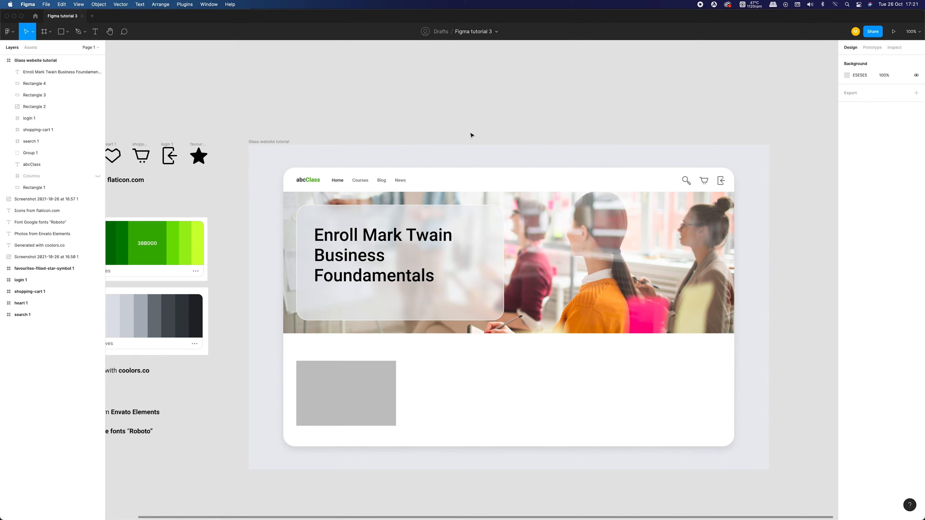
- Set the opacity of the heading panel's white stroke to 50%
click(421, 308)
click(884, 247)
text(60)
click(492, 120)
click(430, 304)
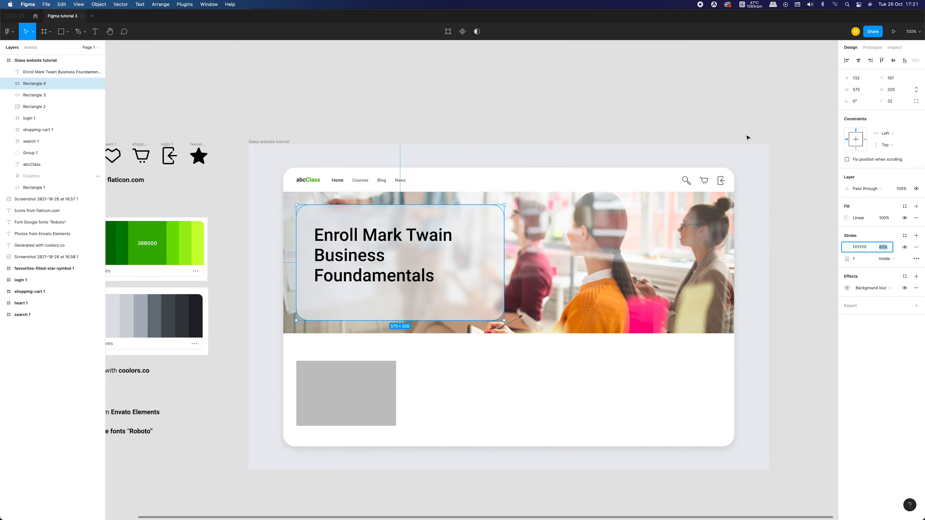
click(521, 112)
scroll(549, 106, left, 3)
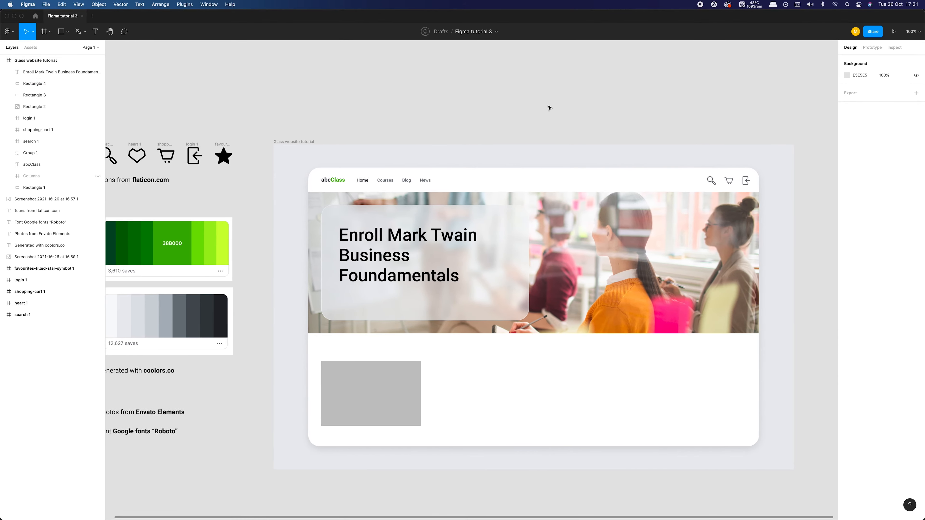
scroll(549, 107, left, 3)
- Recolour the start of the panel's gradient with the lightest grey, F8F9FA, from the grey palette
click(486, 311)
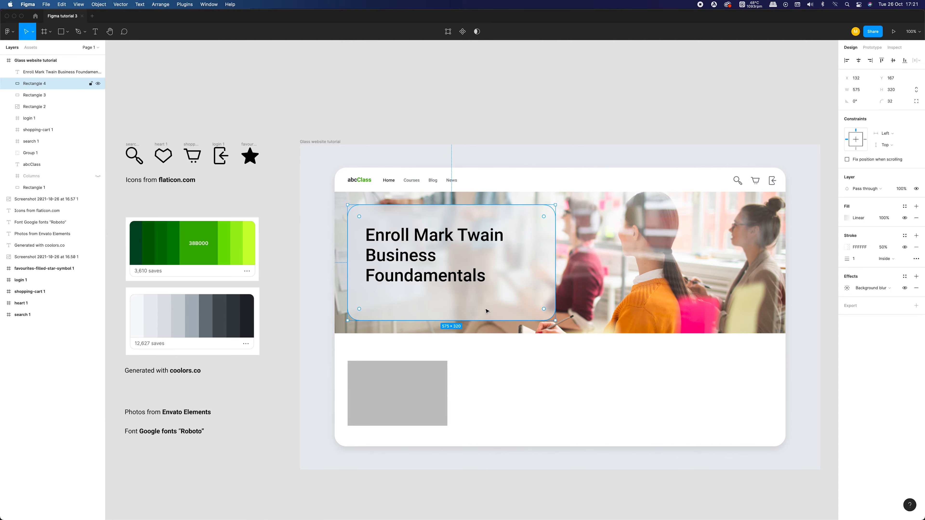
click(846, 218)
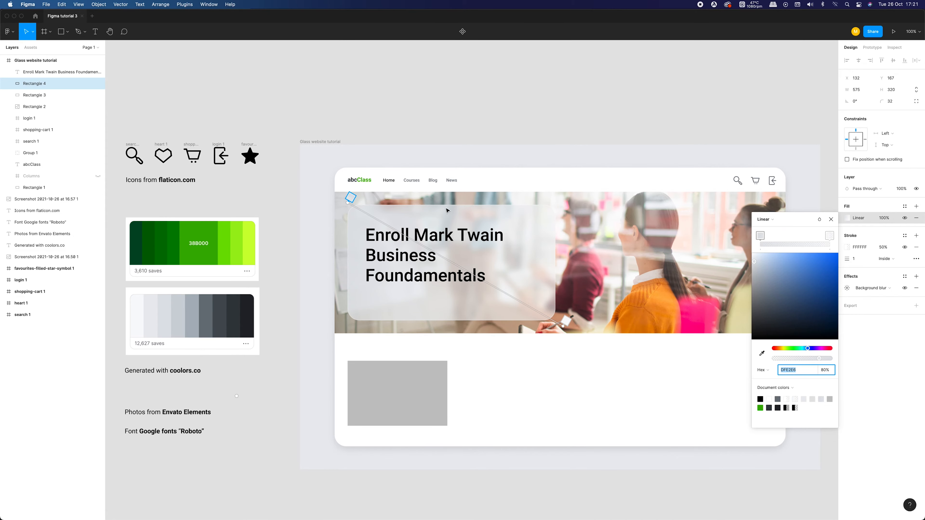
click(760, 354)
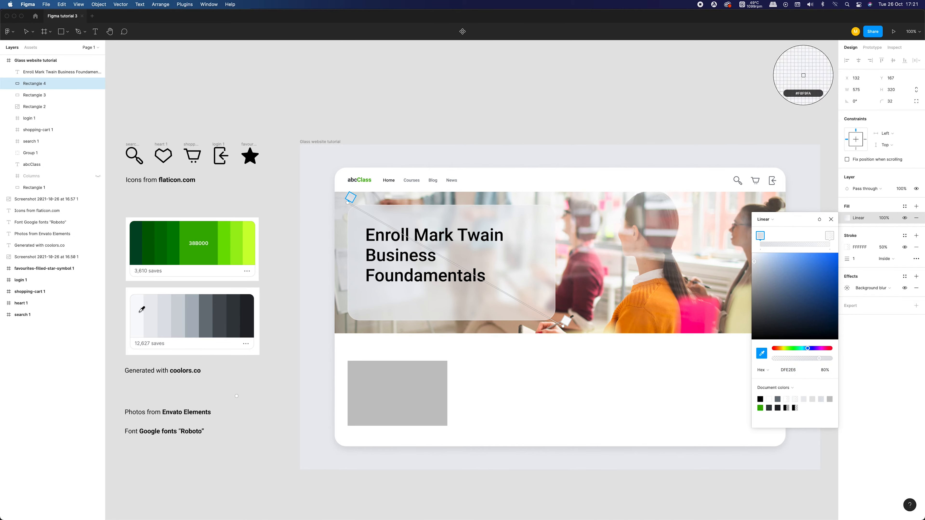
click(140, 312)
click(763, 354)
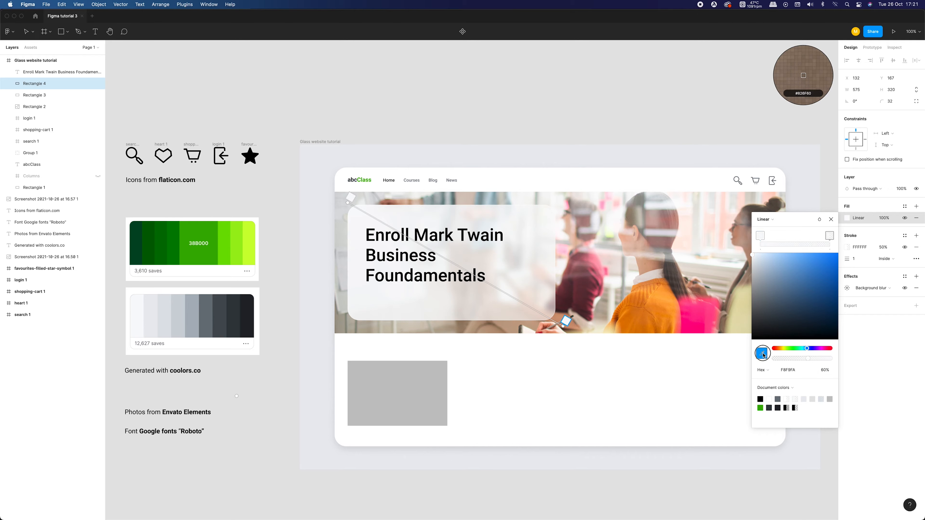
drag(752, 257, 746, 246)
click(831, 219)
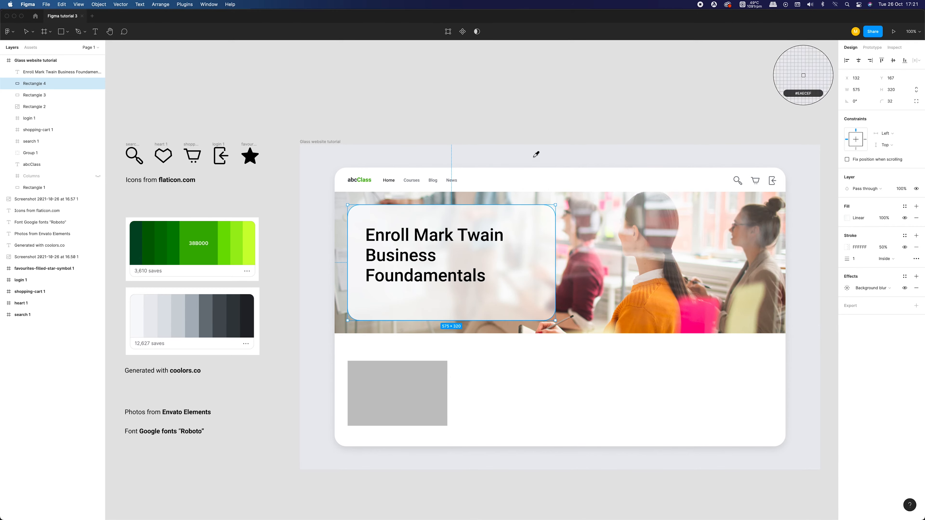
key(Escape)
click(615, 122)
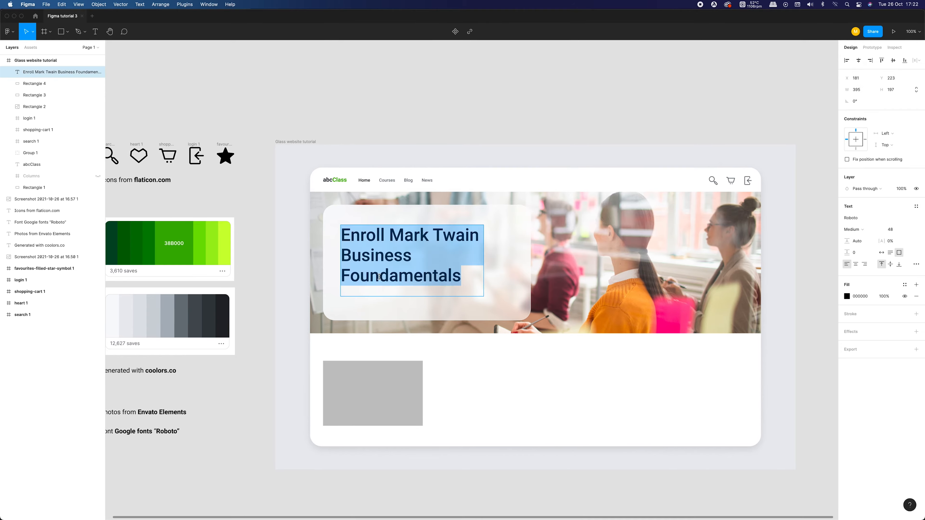
- Set the heading's font size to 42 and refit its text box over three lines near the panel's upper-left corner
key(Escape)
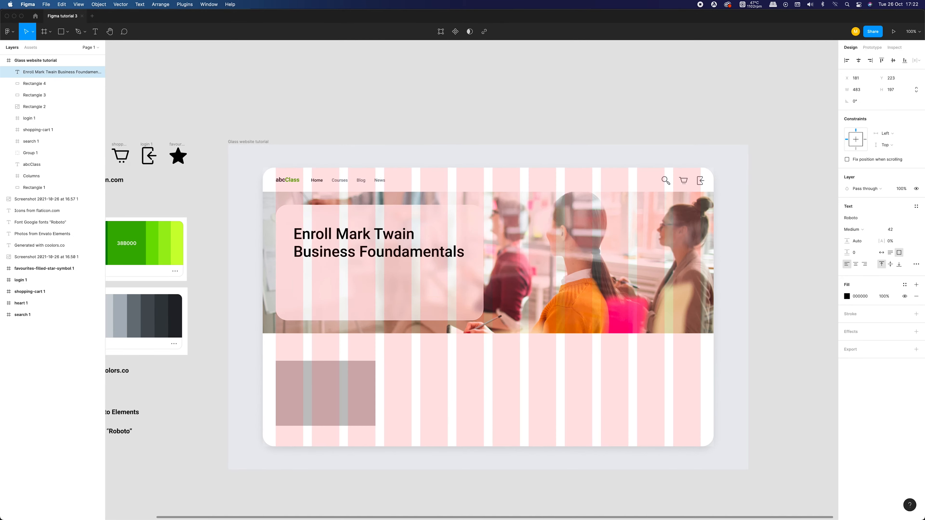
double_click(359, 252)
key(Return)
drag(468, 252, 427, 252)
drag(330, 296, 329, 280)
drag(344, 248, 338, 244)
- Narrow the glass panel to 476 wide along the column guides and hide the guides
click(452, 260)
drag(484, 264, 448, 263)
click(432, 98)
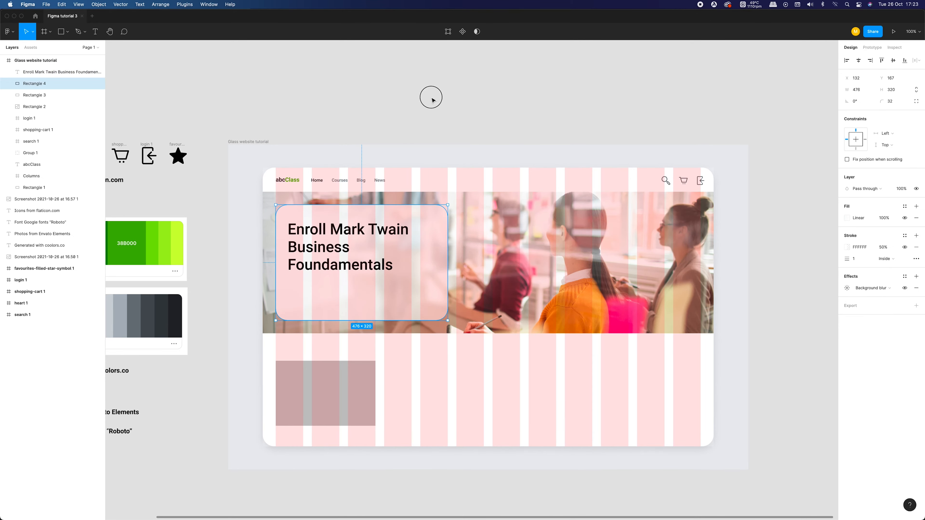
click(98, 176)
click(466, 94)
- Add the price text "$49" below the heading at font size 24
key(t)
click(316, 298)
text($49)
key(super+a)
click(891, 230)
text(24)
click(731, 103)
- Draw a button rectangle about 222 × 50 beside the price on the glass panel
click(349, 247)
mouse_move(341, 297)
mouse_down()
mouse_move(315, 295)
mouse_move(445, 307)
mouse_up()
click(60, 32)
scroll(397, 125, right, 2)
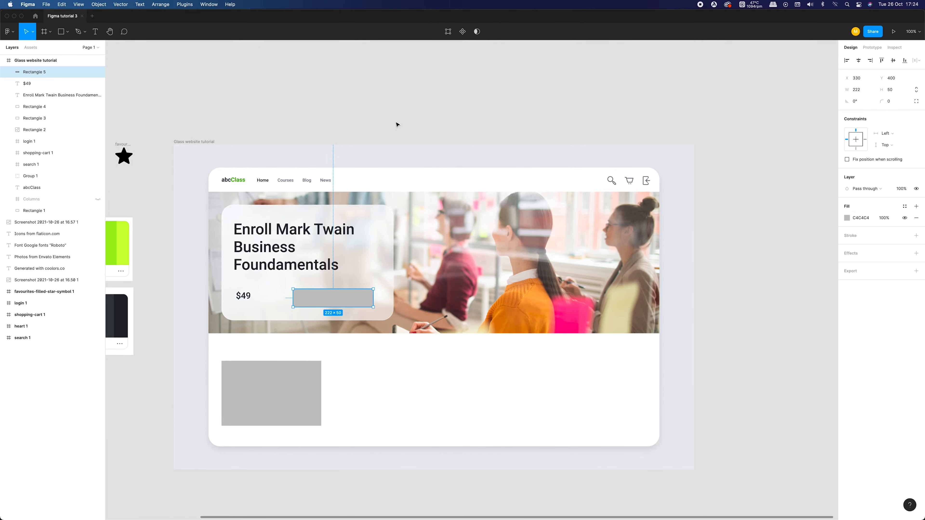
- Add the label "Enroll now" at font size 16 on the button rectangle
click(301, 303)
text(Enroll now)
click(892, 230)
text(16)
- Set the button rectangle's height to 48 and the label's line height to 24
click(357, 299)
click(895, 90)
drag(317, 300, 319, 298)
click(854, 252)
click(856, 241)
text(24)
key(Return)
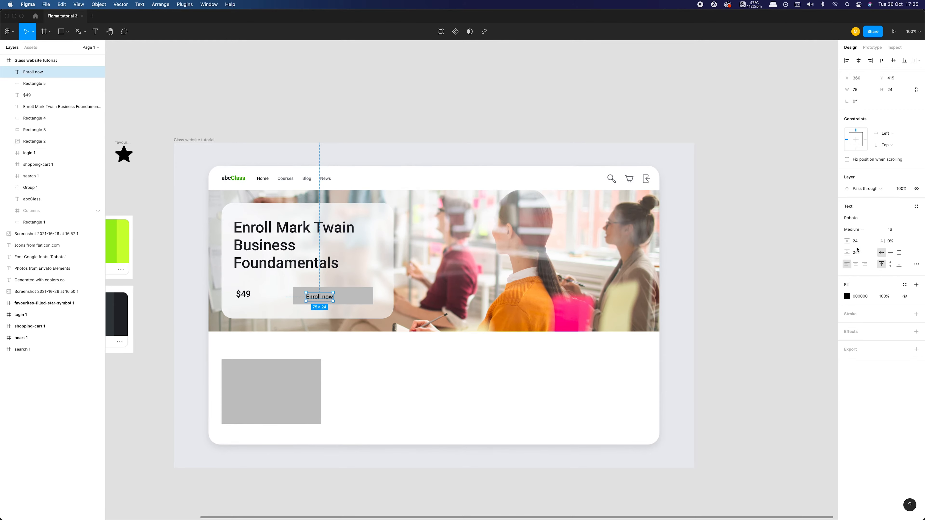
- Make the button 123 wide with a dark fill, rounded corners and a centred white label, grouped together
key(Up)
key(Up)
key(Up)
scroll(345, 325, up, 1)
click(344, 326)
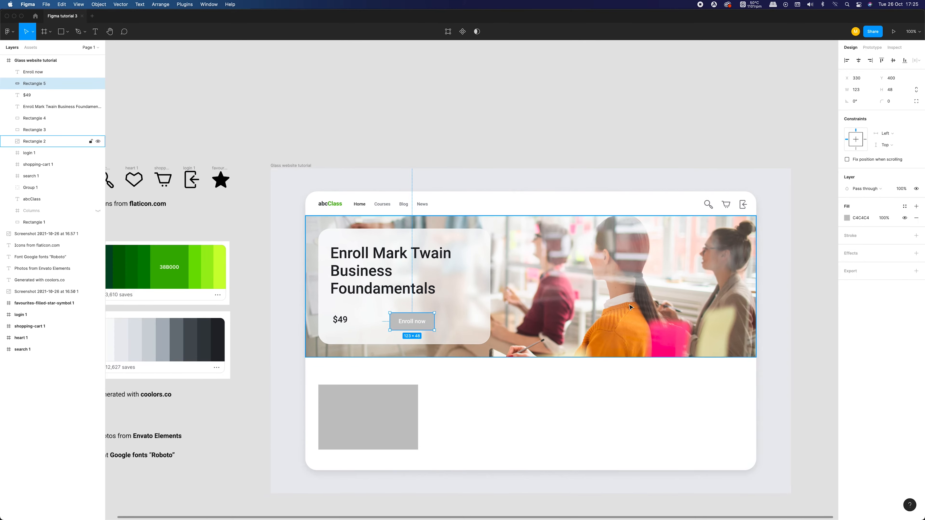
click(582, 126)
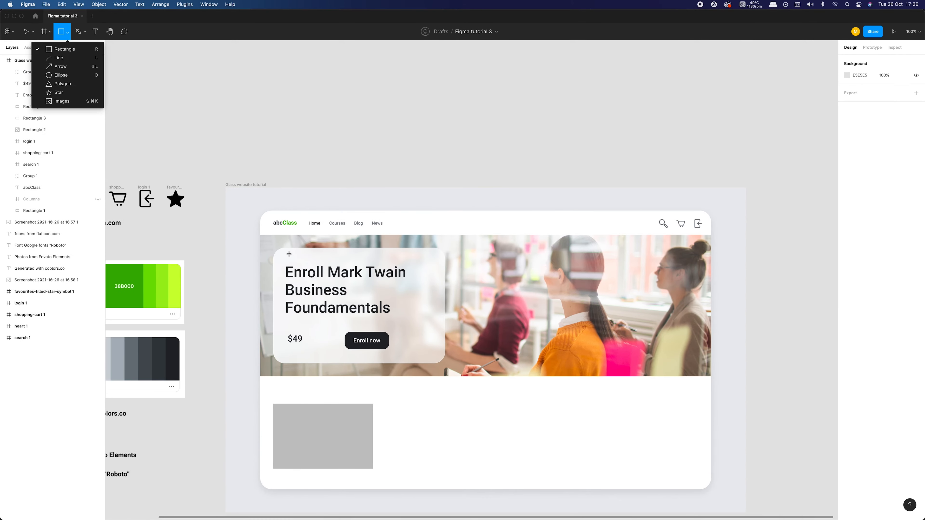
- Add a thin green accent bar on the glass panel's top edge above the start of the heading
drag(290, 254, 309, 256)
click(856, 89)
click(389, 272)
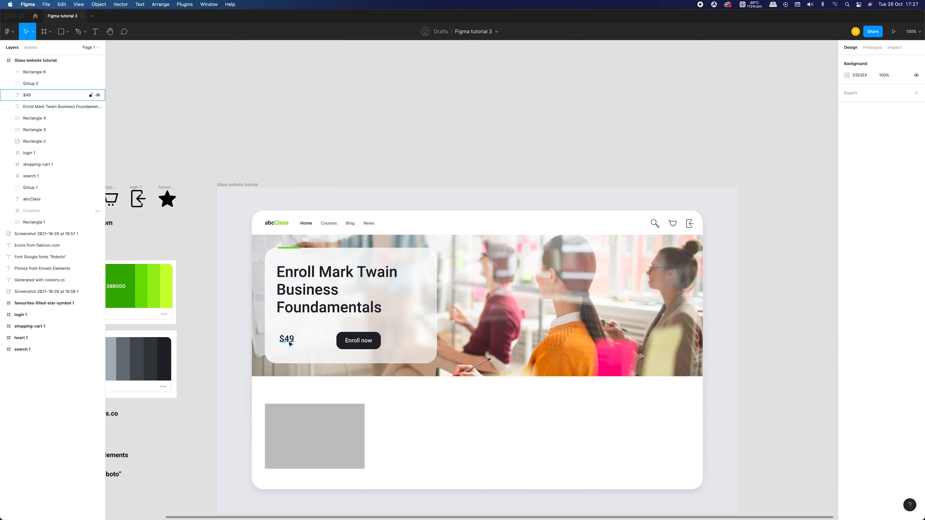
- Align the "$49" price with the heading's left edge, place the "Enroll now" button close beside it and nudge both up
click(330, 339)
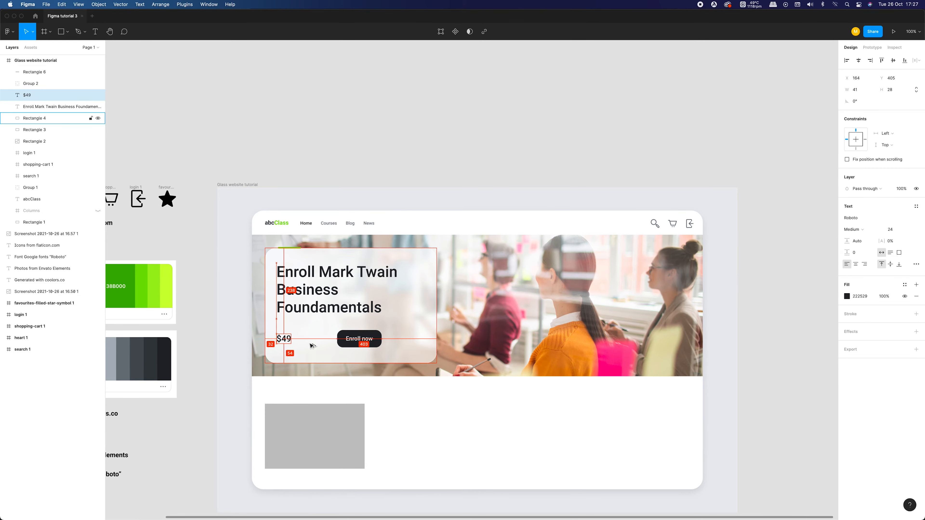
shift+click(286, 339)
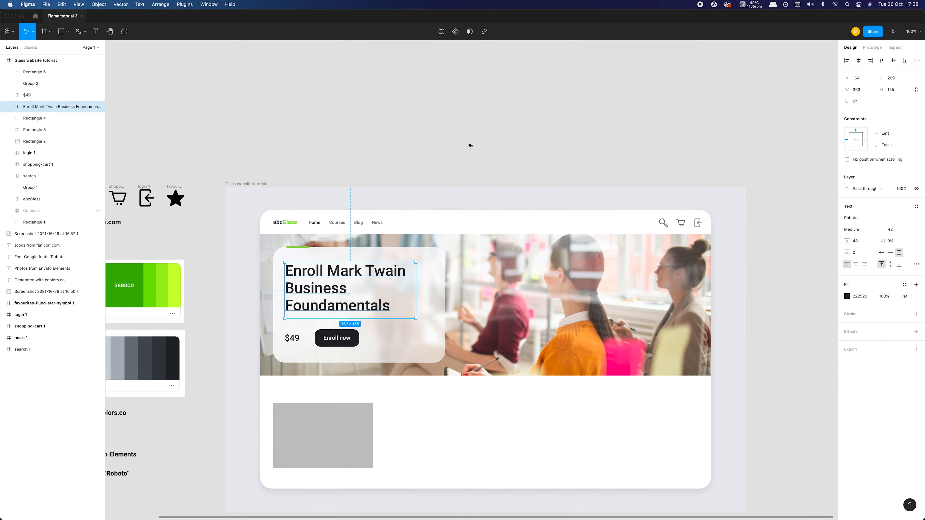
key(Up)
key(Up)
key(Up)
key(Up)
key(Up)
key(Up)
key(Up)
key(Escape)
- Shrink the glass panel to about 427 × 291 around its contents, moving the heading, price and button up to fit
click(401, 342)
drag(394, 363, 394, 359)
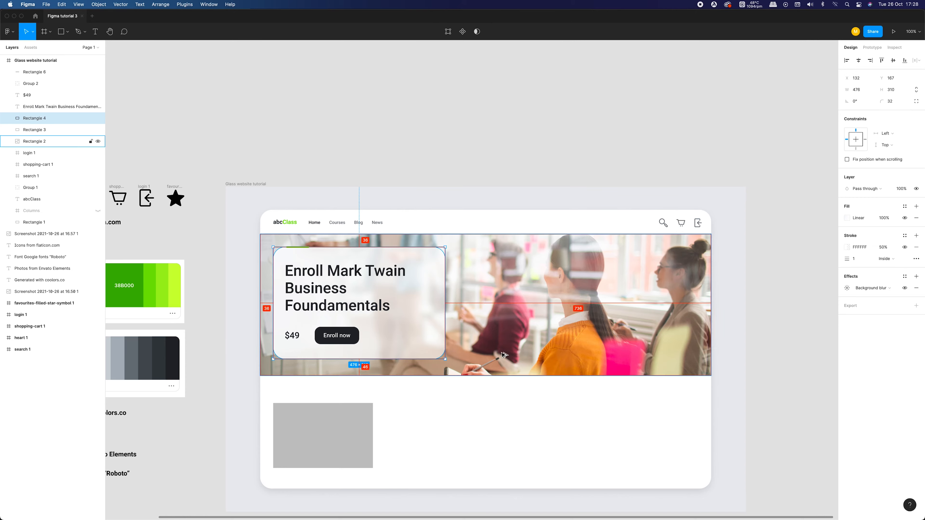
click(346, 291)
shift+click(292, 336)
shift+click(336, 336)
key(shift+Up)
click(425, 291)
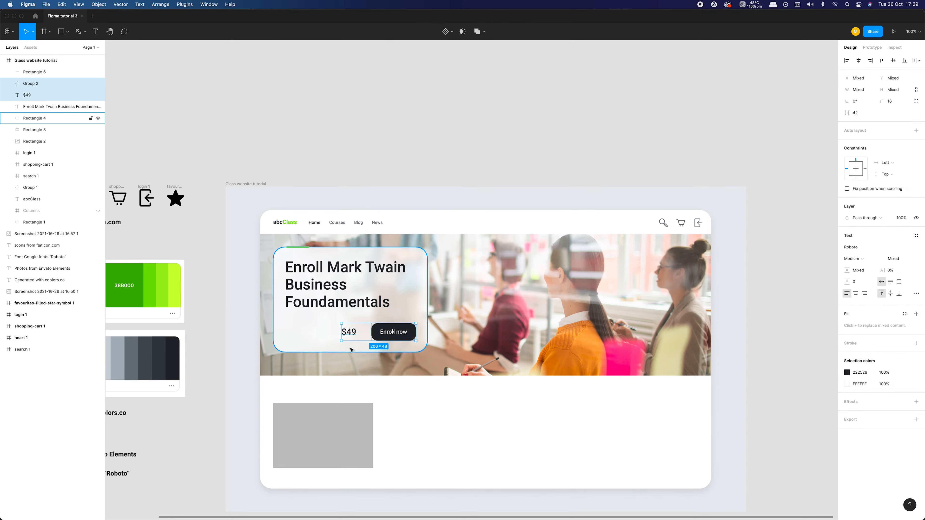
key(super+z)
click(444, 159)
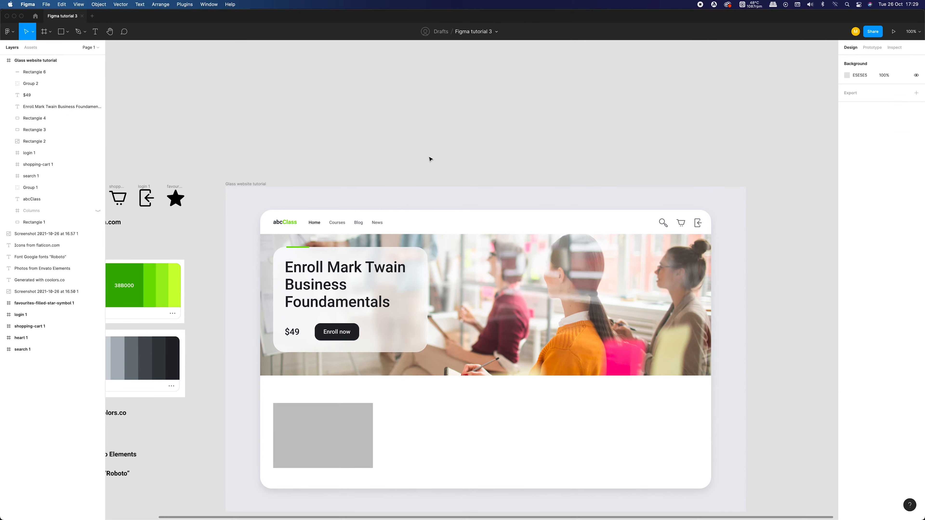
- Group the glass panel with its accent bar, heading, price and button, and move the group down and right to about X 144, Y 180
drag(268, 240, 344, 335)
key(super+g)
key(shift+Down)
key(Down)
key(Down)
key(Down)
key(Down)
key(Down)
scroll(481, 316, up, 1)
key(shift+Right)
key(Right)
key(Right)
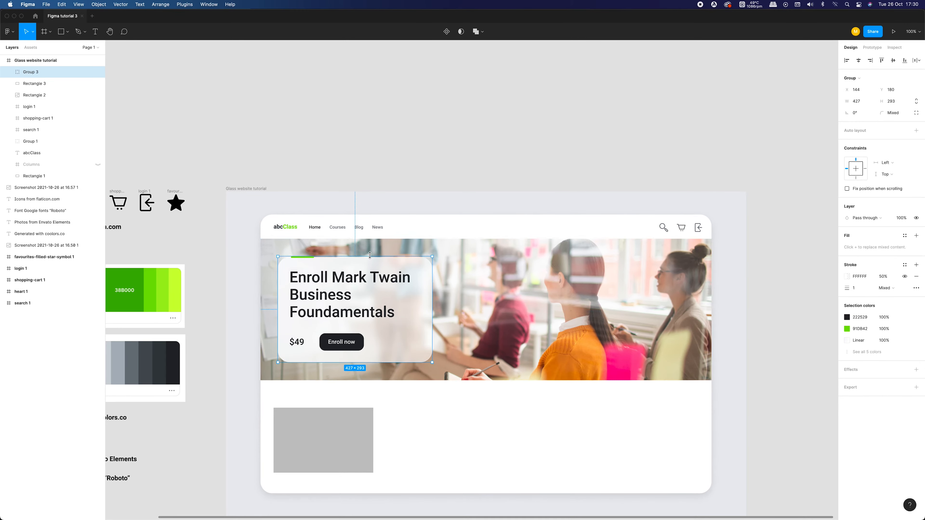
- Move the price and the "Enroll now" button together toward the glass panel's right edge
click(384, 182)
scroll(384, 183, right, 1)
double_click(272, 342)
shift+click(316, 342)
drag(316, 343, 372, 343)
- Duplicate the green accent bar and move the copy down beside the "$49" price
click(278, 258)
key(super+v)
key(shift+Down)
key(shift+Down)
key(shift+Down)
key(shift+Down)
key(shift+Down)
key(shift+Down)
key(shift+Down)
key(shift+Down)
key(shift+Down)
key(shift+Down)
key(shift+Down)
key(shift+Down)
key(shift+Down)
key(shift+Down)
key(shift+Down)
key(shift+Down)
key(shift+Down)
key(shift+Down)
key(shift+Down)
key(shift+Down)
key(shift+Right)
key(shift+Right)
key(shift+Right)
key(shift+Right)
key(shift+Right)
key(shift+Right)
key(shift+Right)
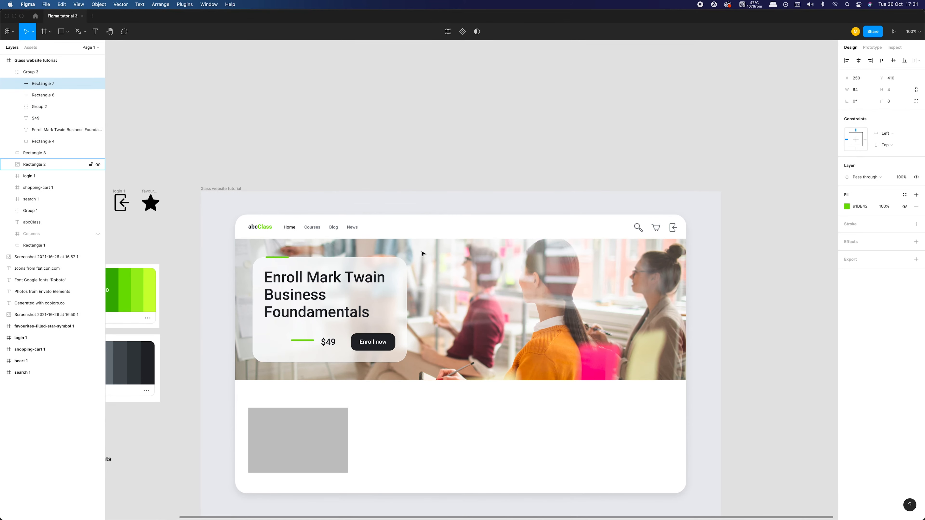
- Shift the duplicated green bar left and stretch it out to the glass panel's left edge
key(shift+Left)
key(shift+Left)
key(shift+Left)
key(shift+Left)
key(shift+Right)
drag(283, 341, 253, 341)
click(199, 373)
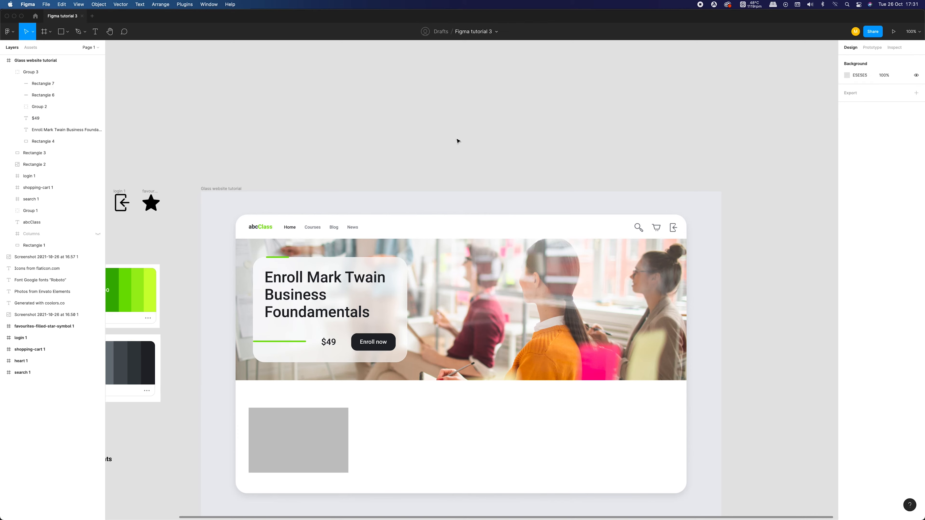
- Draw a circle about 114 × 114 on the hero photo, over the woman in the orange sweater
scroll(308, 106, down, 1)
scroll(308, 106, right, 1)
click(67, 31)
click(55, 75)
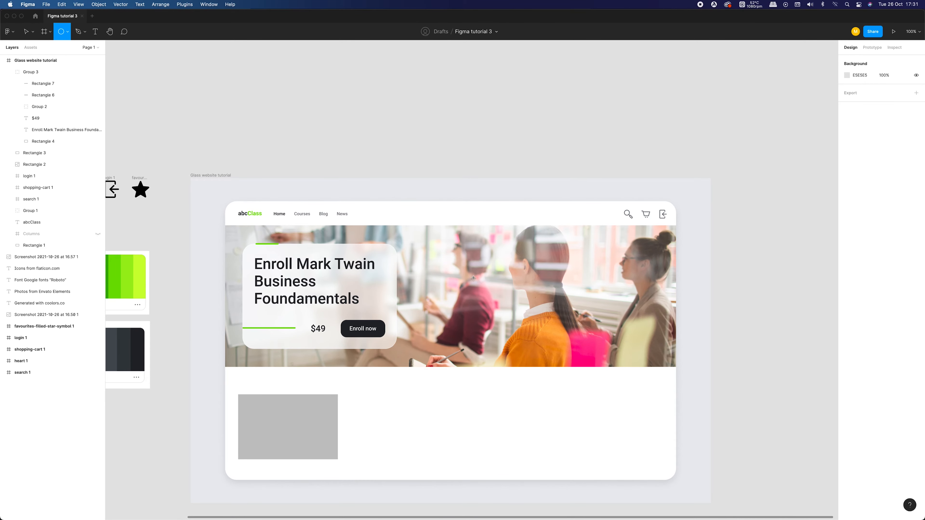
drag(503, 314, 545, 289)
click(725, 179)
- Nudge the circle on the hero photo right and down to X 900, Y 270
click(530, 297)
key(shift+Right)
key(shift+Right)
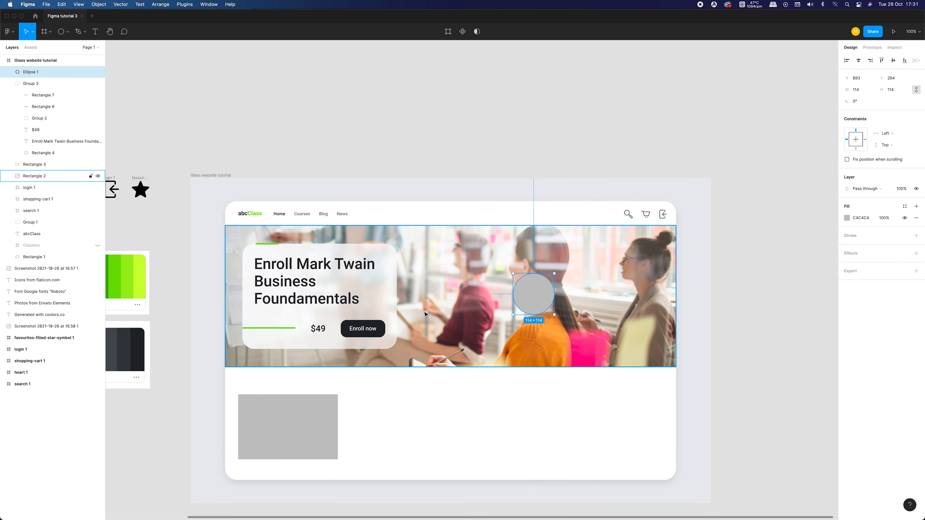
key(Right)
key(Right)
key(Right)
key(Right)
key(Right)
key(Right)
key(Right)
key(Right)
key(Right)
key(Right)
key(Right)
key(Right)
key(Right)
key(Right)
key(Right)
key(Right)
key(Right)
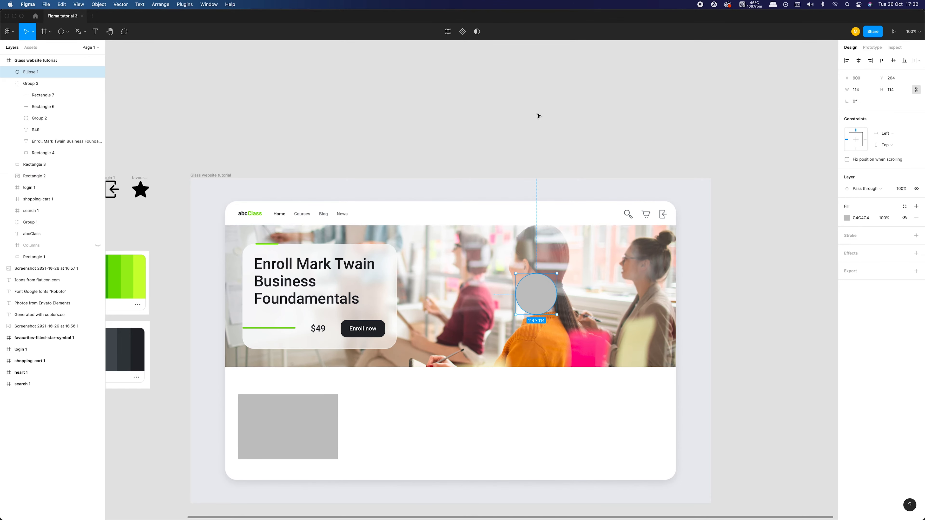
click(591, 141)
scroll(583, 219, left, 2)
click(576, 302)
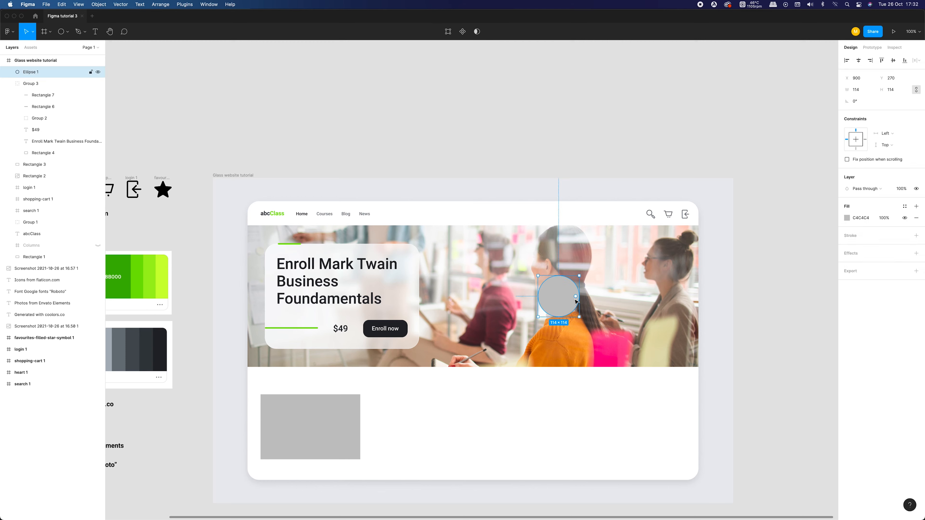
- Launch the Iconify plugin and search its Material Design Icons collection for "play"
click(9, 32)
mouse_move(49, 132)
click(90, 133)
key(BackSpace)
key(BackSpace)
key(BackSpace)
key(BackSpace)
key(BackSpace)
key(BackSpace)
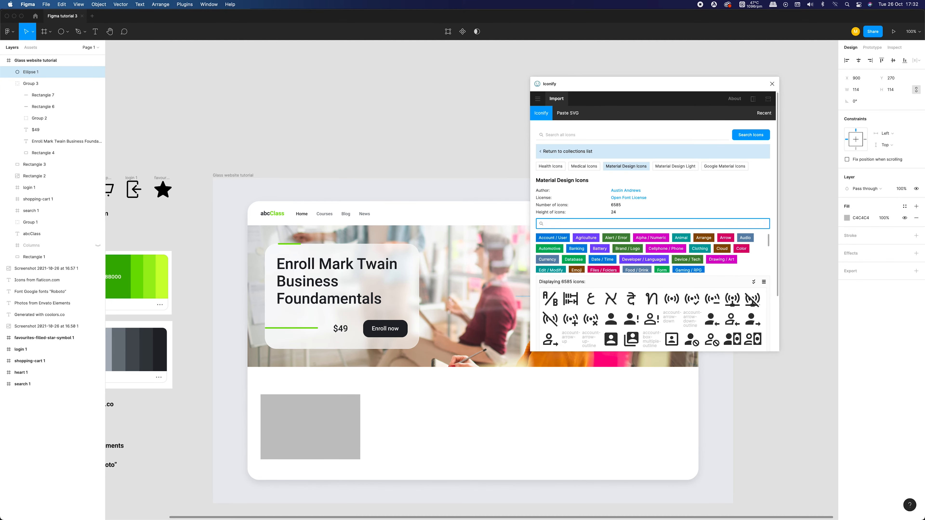
text(play)
scroll(667, 271, down, 5)
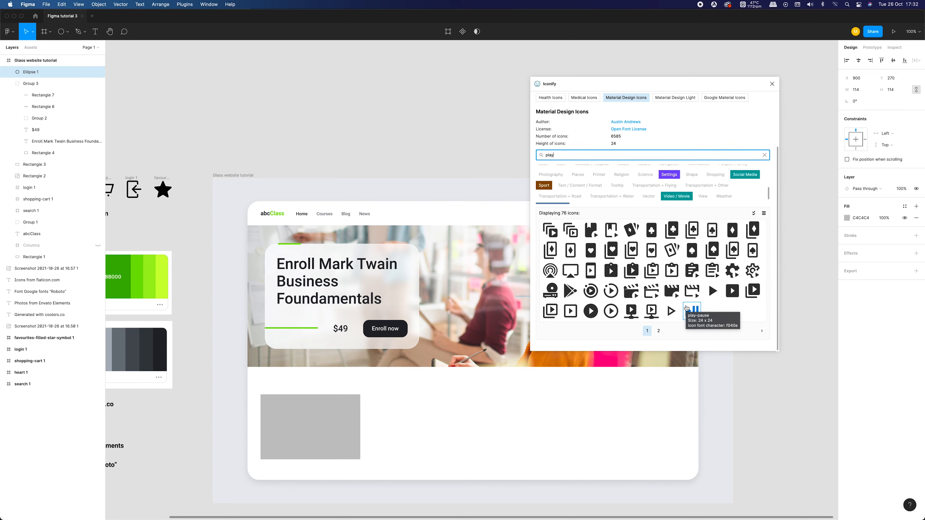
- Import the solid play icon from the search results onto the page and close the plugin
scroll(670, 313, right, 4)
scroll(666, 329, up, 1)
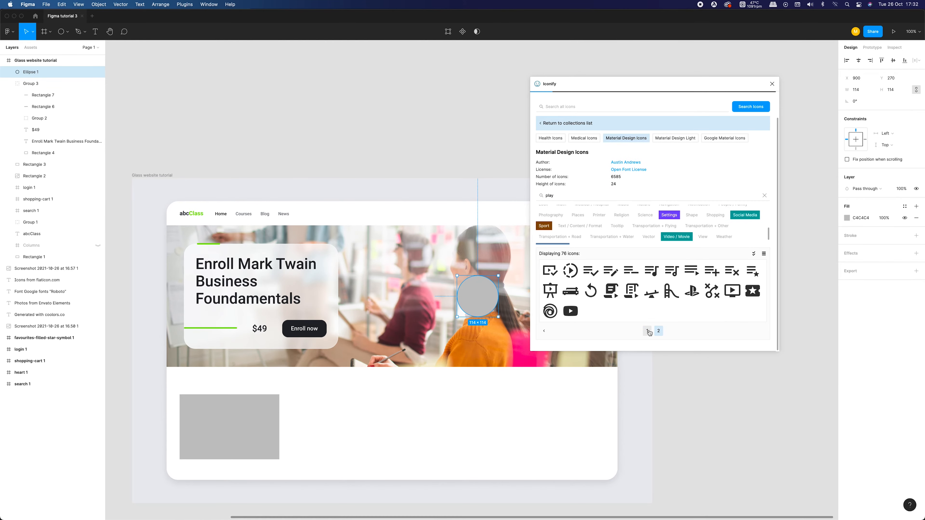
click(712, 331)
click(467, 141)
click(772, 84)
- Resize the play icon to 48 × 48 with locked proportions and centre it on the grey circle
click(85, 73)
click(915, 102)
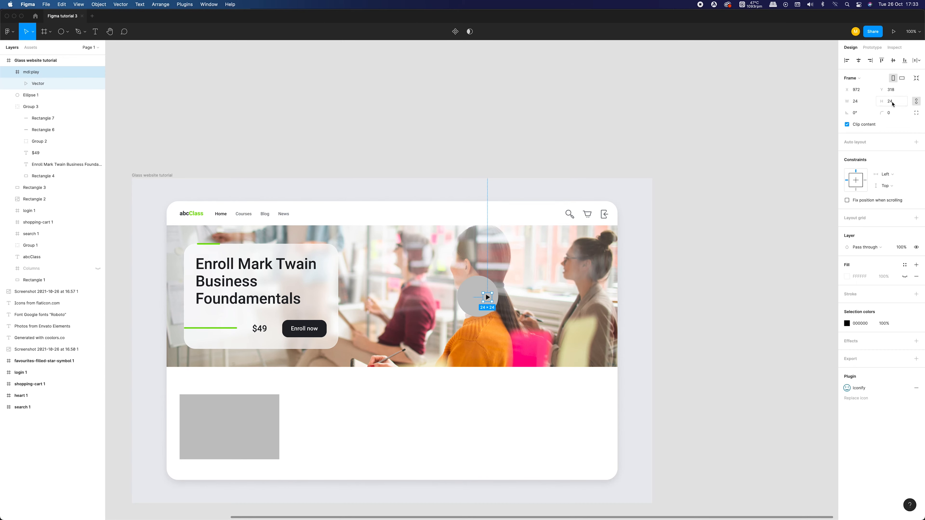
drag(492, 302, 478, 297)
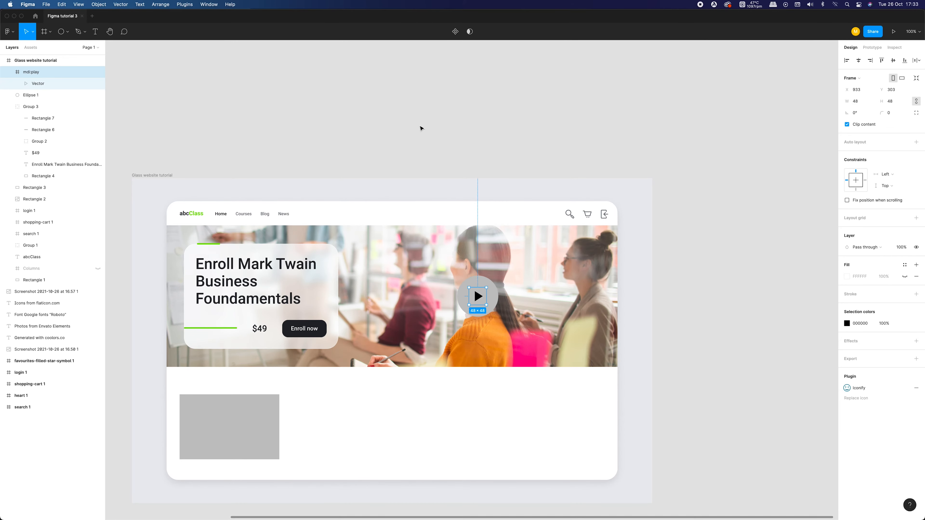
- Round the corners of the play icon's triangle vector with a radius of 2
key(Return)
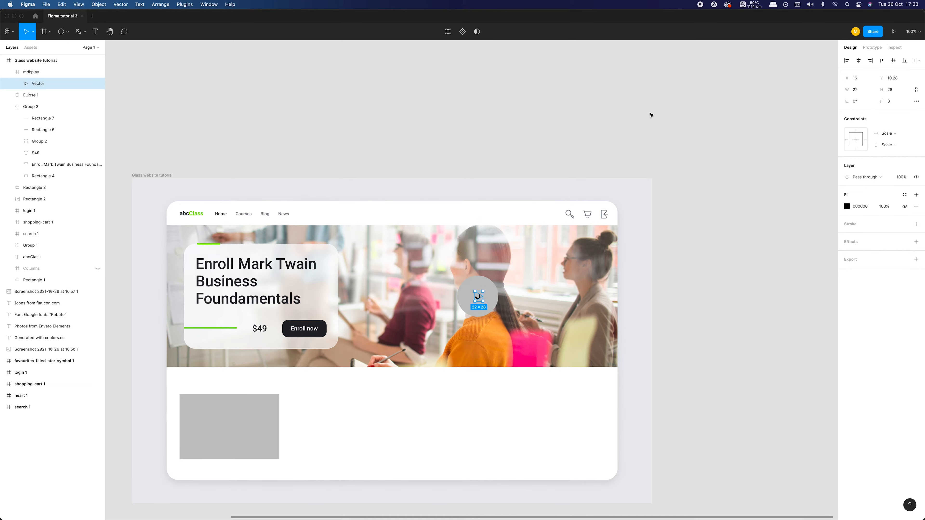
key(super+plus)
key(super+plus)
key(super+plus)
scroll(565, 159, down, 4)
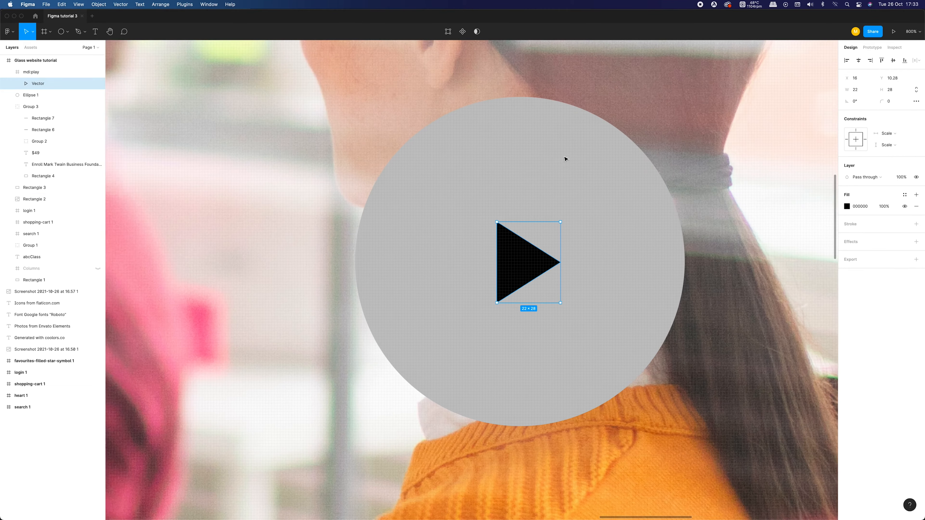
scroll(565, 159, right, 1)
double_click(495, 269)
click(534, 263)
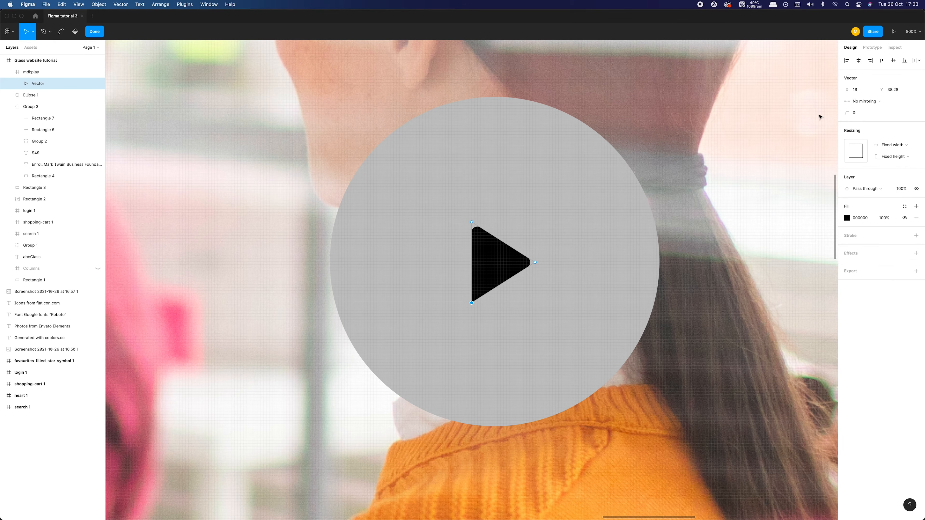
key(Escape)
key(super+minus)
key(super+minus)
key(super+minus)
key(super+plus)
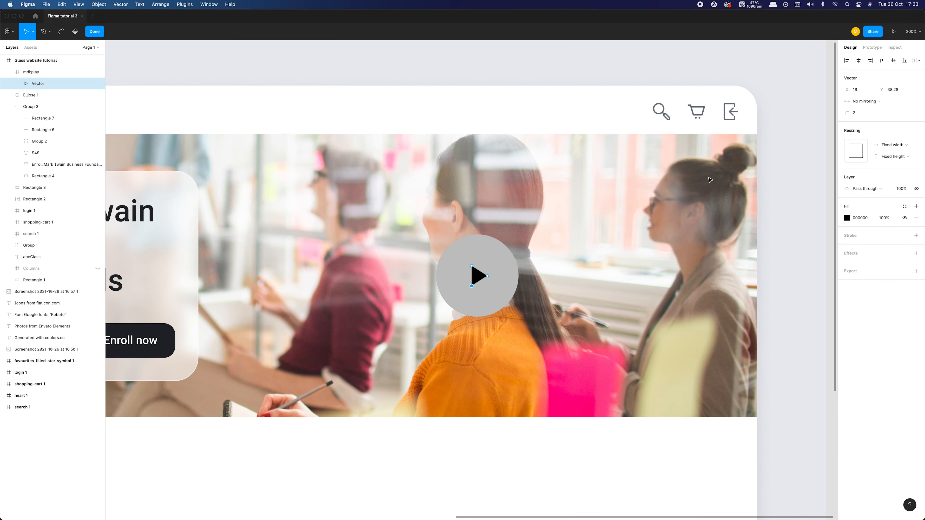
key(Escape)
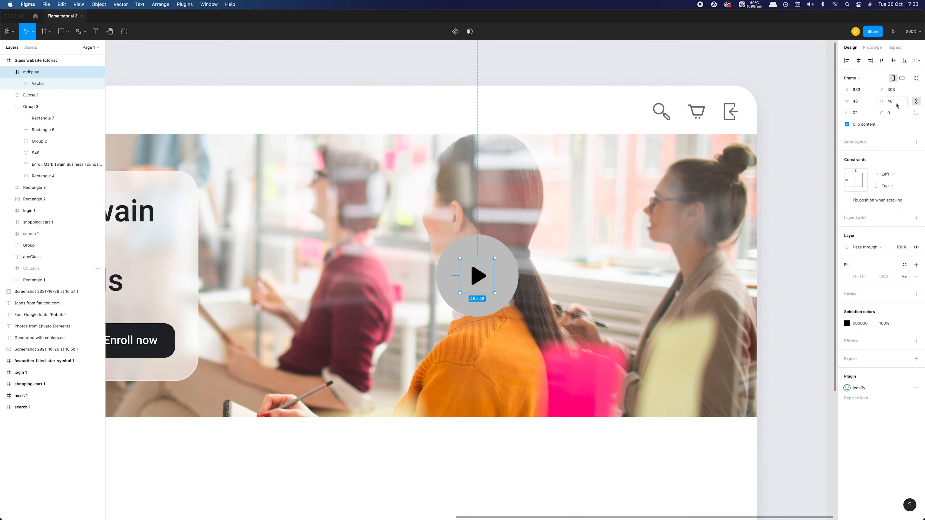
- Enlarge the play icon to 56 × 56 and re-centre it on the circle
text(56)
key(Return)
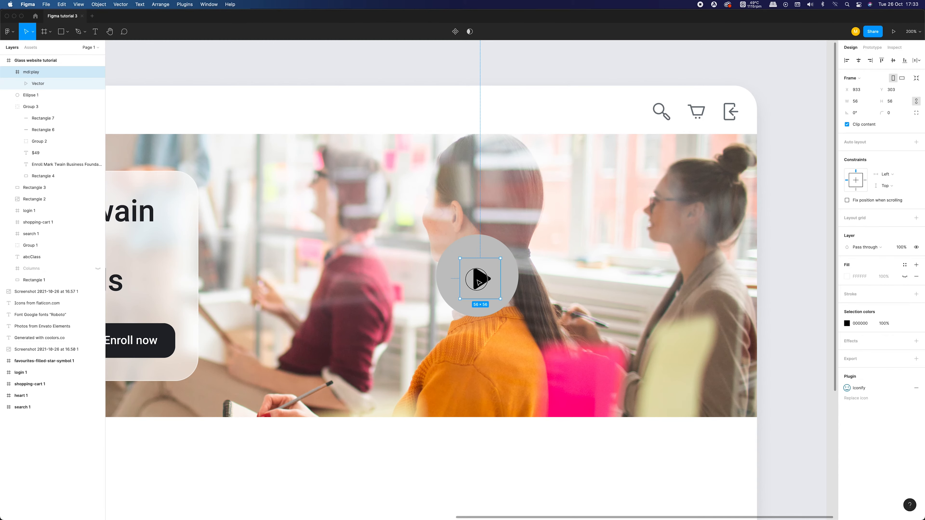
key(super+minus)
click(479, 120)
- Copy the glass panel's properties and paste them onto the circle behind the play icon
click(489, 268)
click(308, 242)
double_click(319, 232)
right_click(321, 228)
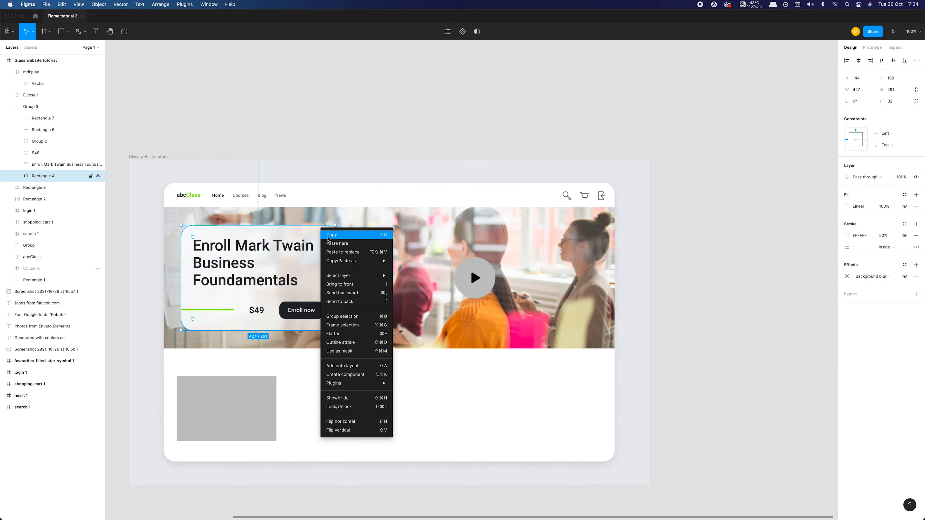
mouse_move(361, 261)
click(440, 296)
click(465, 260)
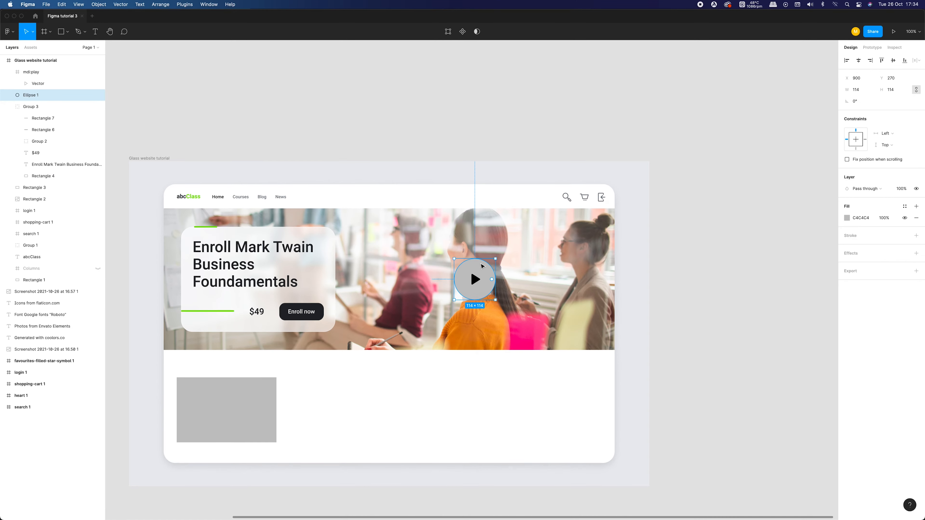
right_click(479, 265)
mouse_move(510, 293)
click(584, 331)
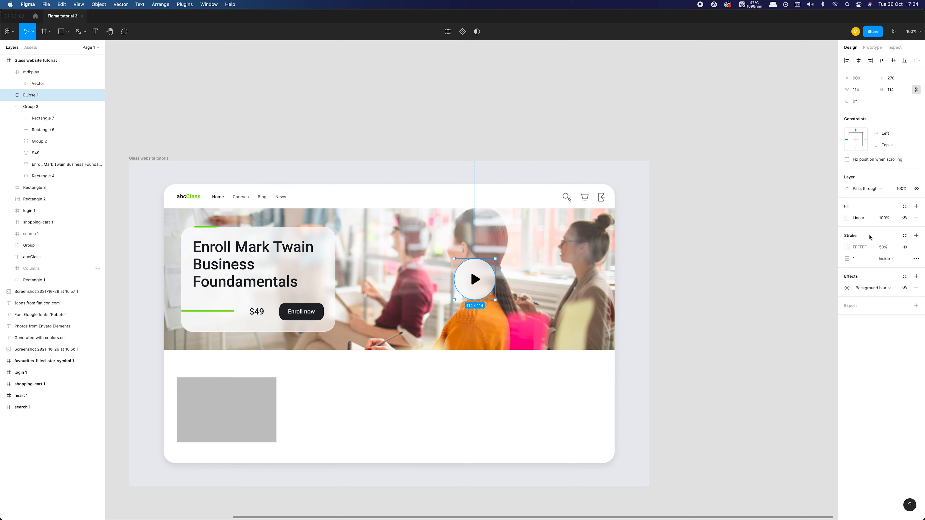
- Set the opacity of the glass panel's linear fill to 70%
click(45, 176)
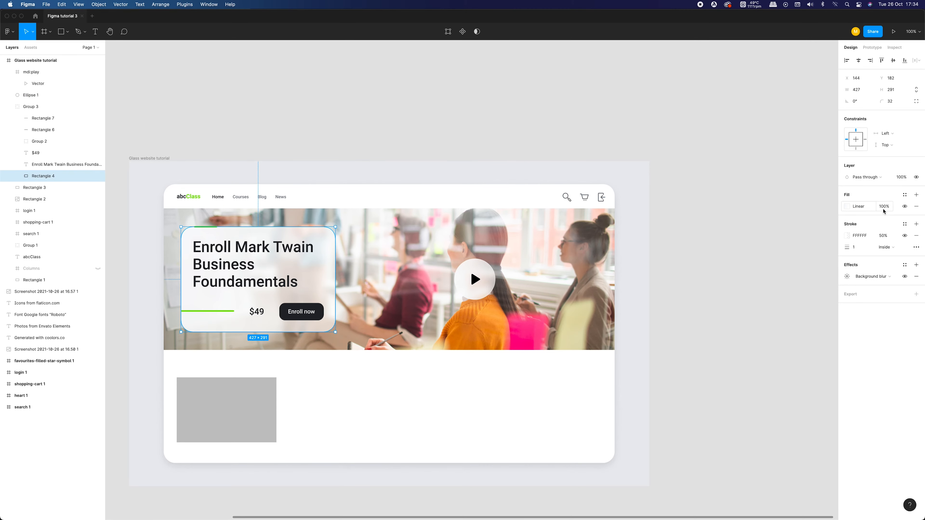
text(80)
key(Return)
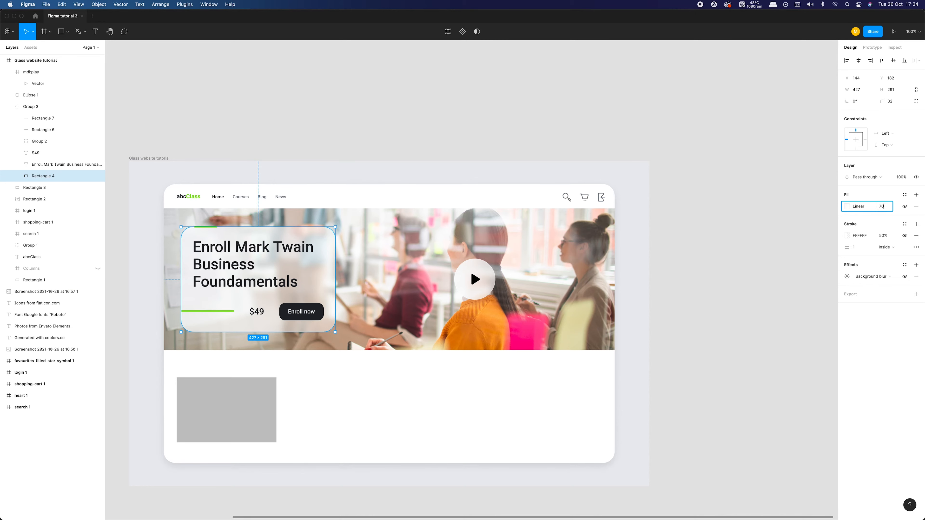
click(447, 126)
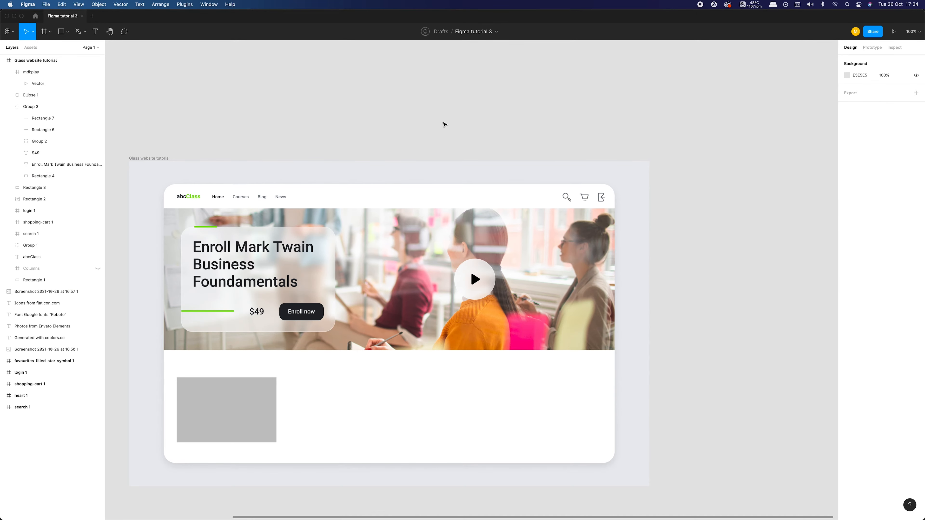
- Set the circle's gradient fill opacity to 80% and recolour the play icon white (FFFFFF)
click(483, 265)
click(884, 218)
text(80)
key(Return)
click(475, 280)
click(847, 323)
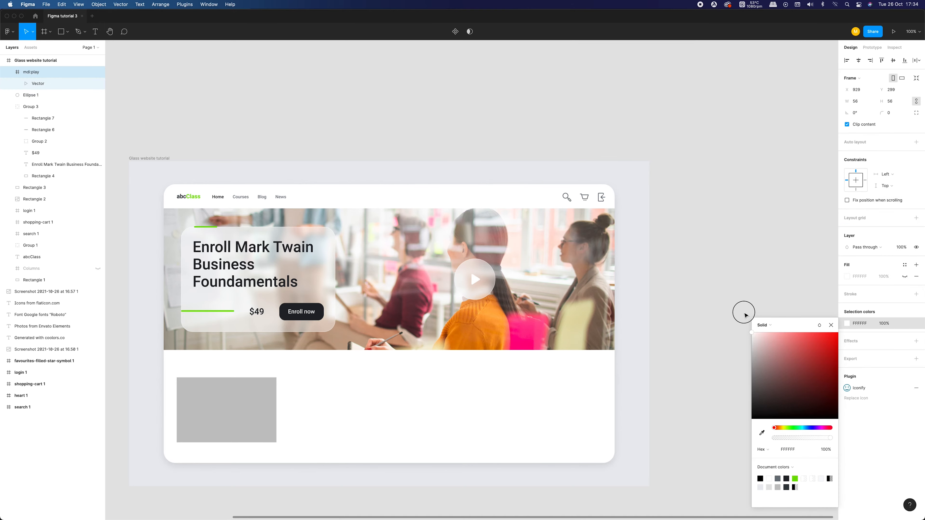
- Duplicate the glass circle behind the play icon, enlarge the copy to 142 × 142 and centre it around the original
click(831, 325)
click(762, 322)
click(484, 271)
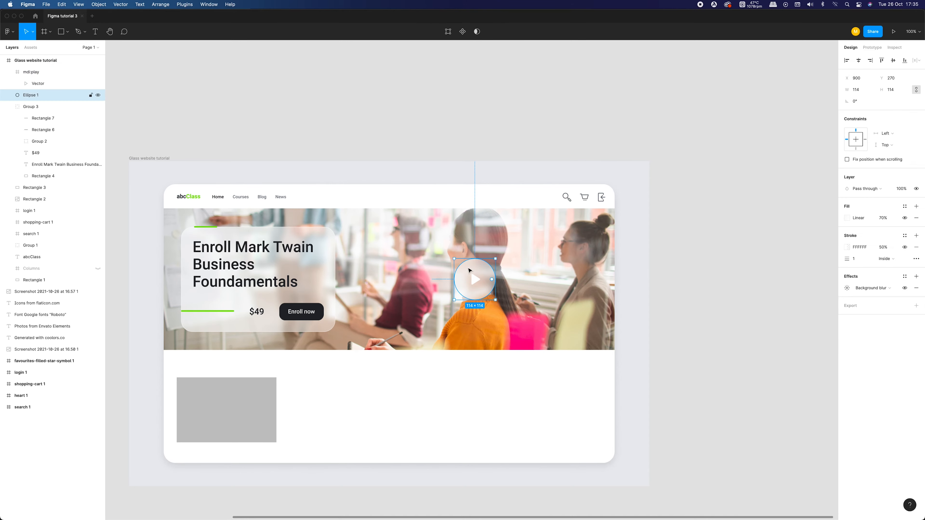
key(super+c)
key(super+v)
mouse_move(495, 258)
mouse_down()
mouse_move(506, 249)
mouse_move(487, 263)
mouse_up()
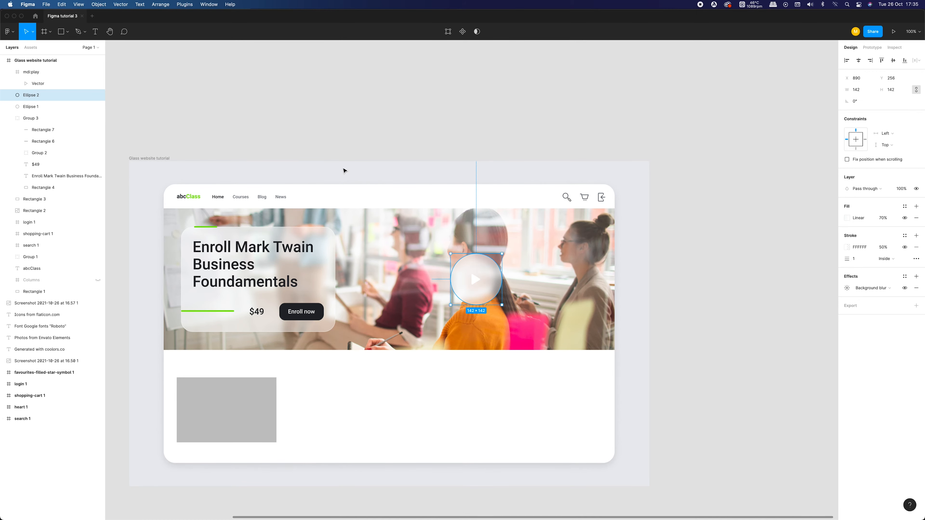
key(Left)
key(Left)
key(Left)
key(Left)
key(Left)
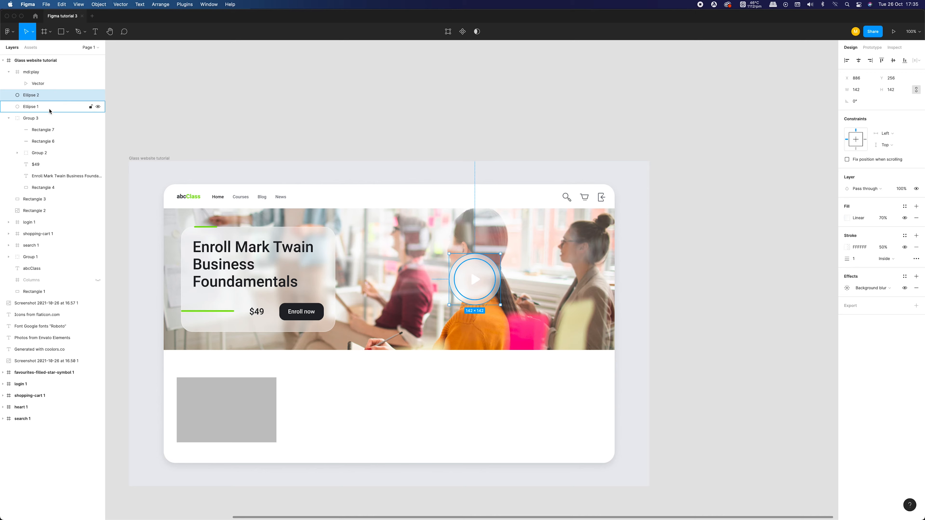
- Place the larger circle beneath the smaller one in the layer order and remove its fill
drag(55, 98, 55, 110)
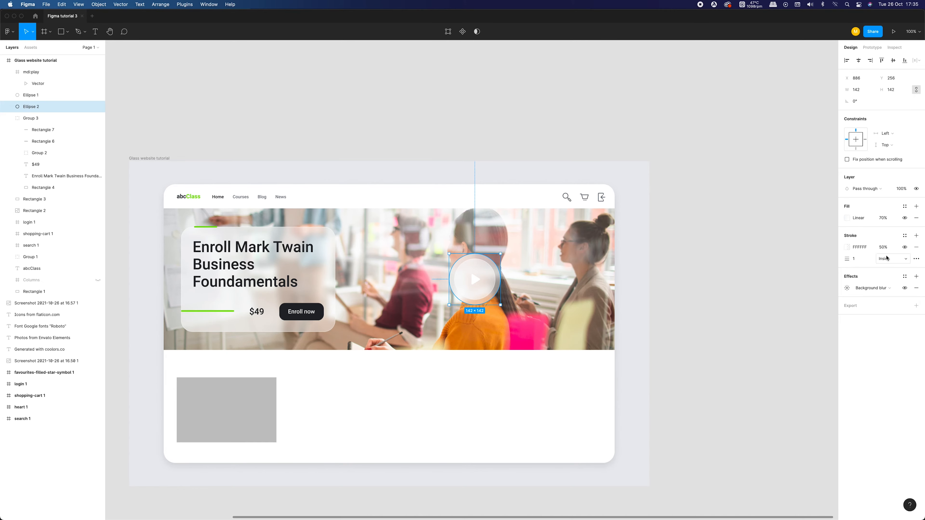
click(917, 218)
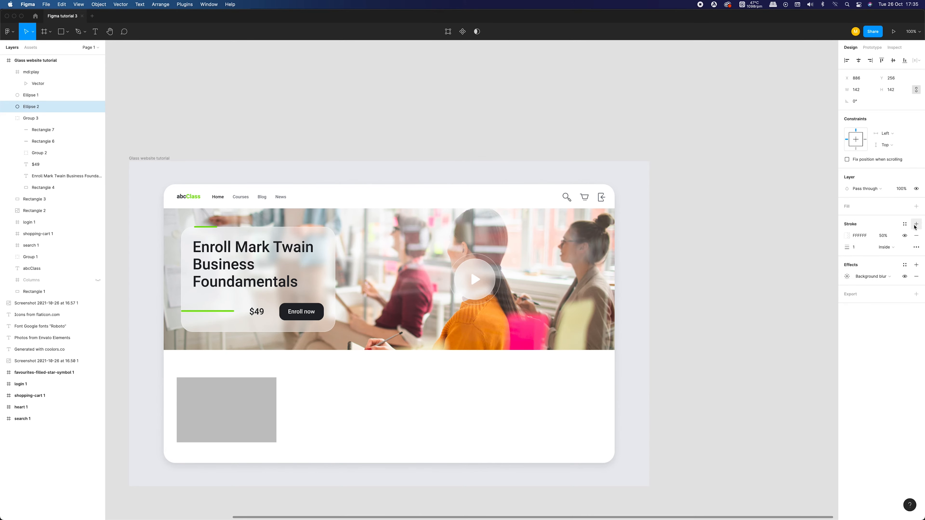
click(727, 305)
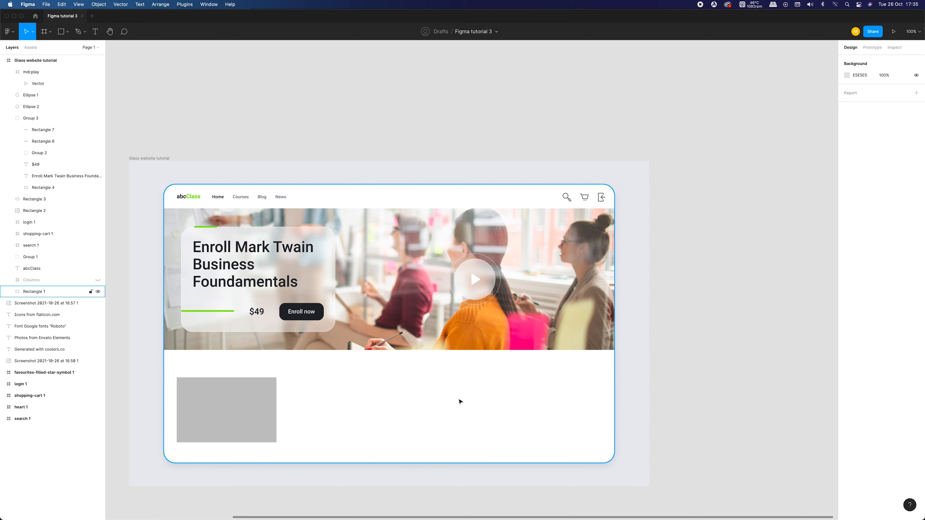
- Add the heading "Top sellers" above the grey rectangle, and group the play icon with its two circles
scroll(277, 417, left, 2)
key(t)
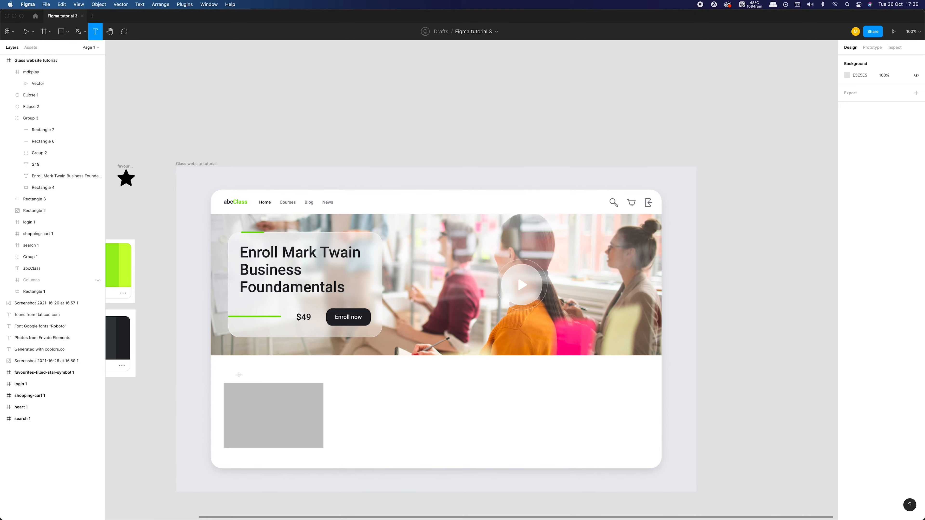
click(237, 375)
text(Top)
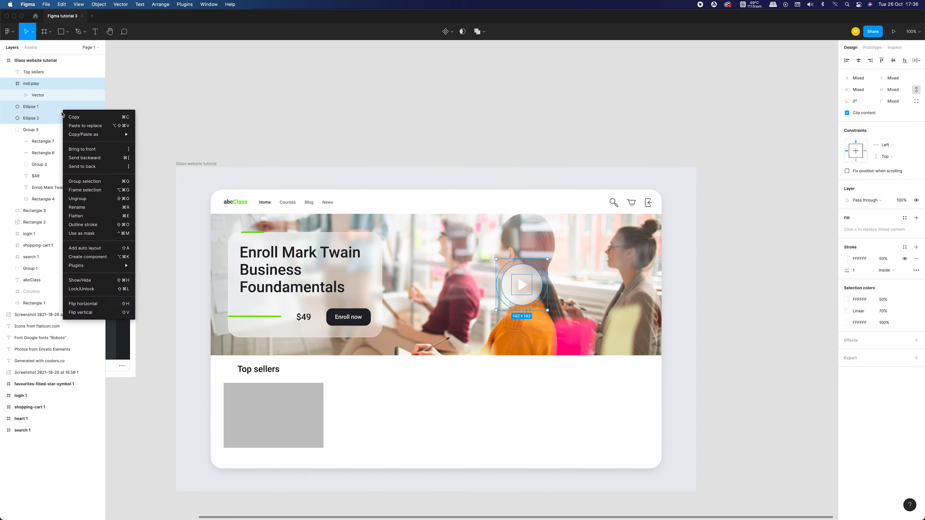
click(91, 182)
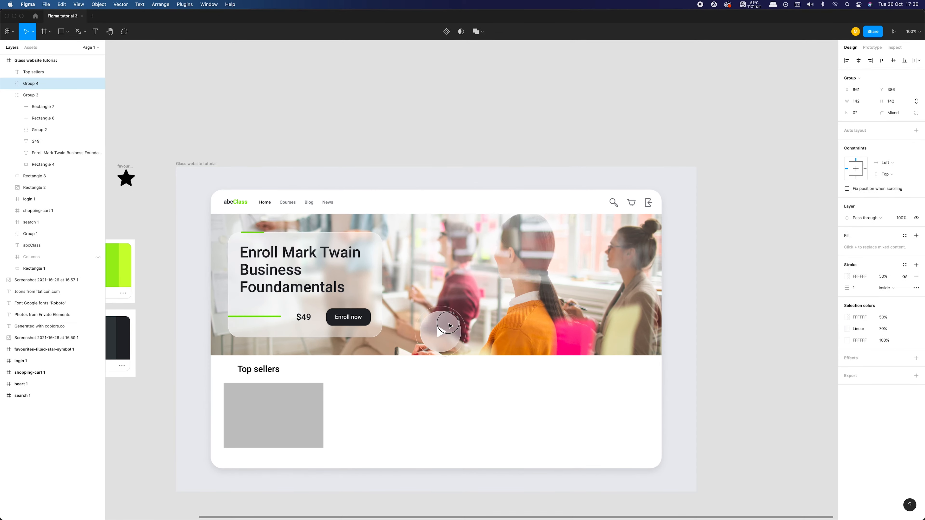
- Turn the line beside the price into a square-cornered white bar across the panel's lower part, layered behind the price and button
drag(282, 317, 383, 317)
drag(43, 107, 43, 158)
click(889, 102)
text(0)
key(Return)
- Shift the price and the Enroll now button down so they sit centred in the white bar
drag(289, 316, 304, 331)
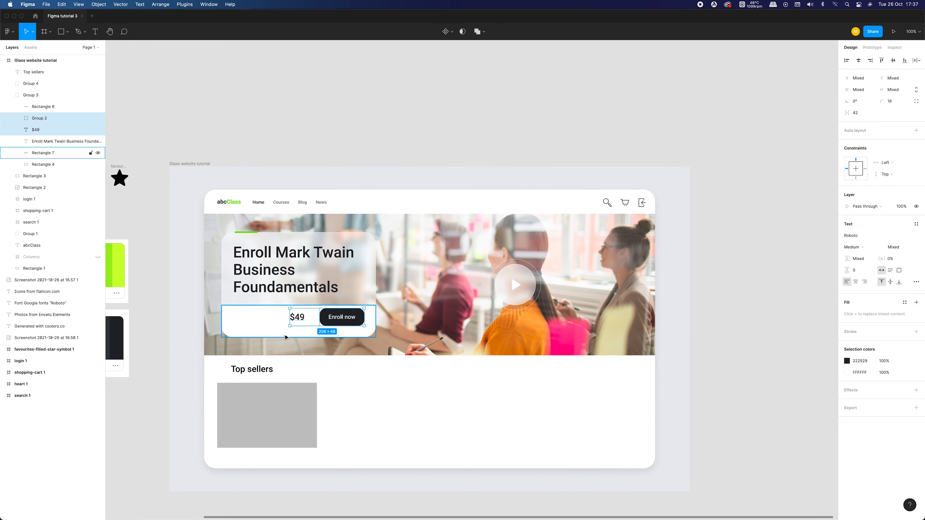
click(267, 288)
click(341, 321)
key(Down)
key(Down)
key(Down)
key(Down)
key(Down)
click(301, 334)
click(477, 80)
drag(302, 306, 278, 326)
scroll(476, 81, left, 1)
click(329, 322)
click(374, 323)
click(432, 134)
- Move the price to the left side of the glass panel
double_click(329, 322)
key(shift+Left)
key(shift+Left)
key(shift+Left)
key(shift+Left)
key(shift+Left)
key(shift+Left)
key(shift+Left)
key(shift+Left)
key(shift+Left)
key(shift+Left)
key(shift+Left)
key(shift+Left)
key(shift+Left)
key(shift+Left)
key(shift+Left)
key(shift+Left)
- Set the price text's font size to 32
double_click(273, 322)
click(890, 218)
text(32)
- Split the dollar sign off into its own size 16 text filled with green 91DB42
scroll(822, 283, left, 3)
click(847, 285)
click(847, 285)
click(271, 293)
drag(360, 324, 374, 324)
click(847, 285)
click(763, 395)
click(458, 147)
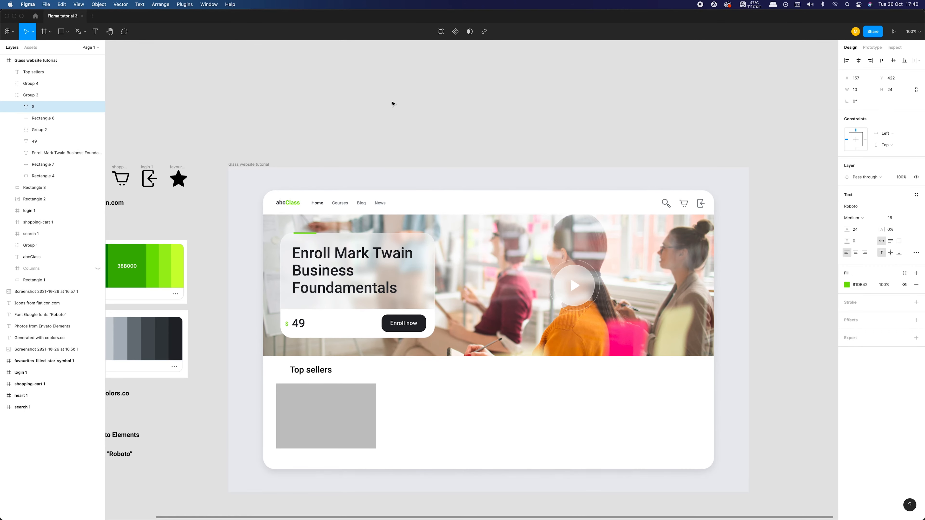
- Raise the dollar sign to superscript height beside the 49 and shift both to the right
key(Up)
key(Up)
key(Up)
key(Up)
key(Up)
key(Up)
key(Up)
shift+click(298, 323)
key(shift+Right)
key(Right)
key(Right)
key(Right)
key(Right)
click(426, 182)
super+click(404, 323)
click(411, 179)
scroll(338, 202, right, 3)
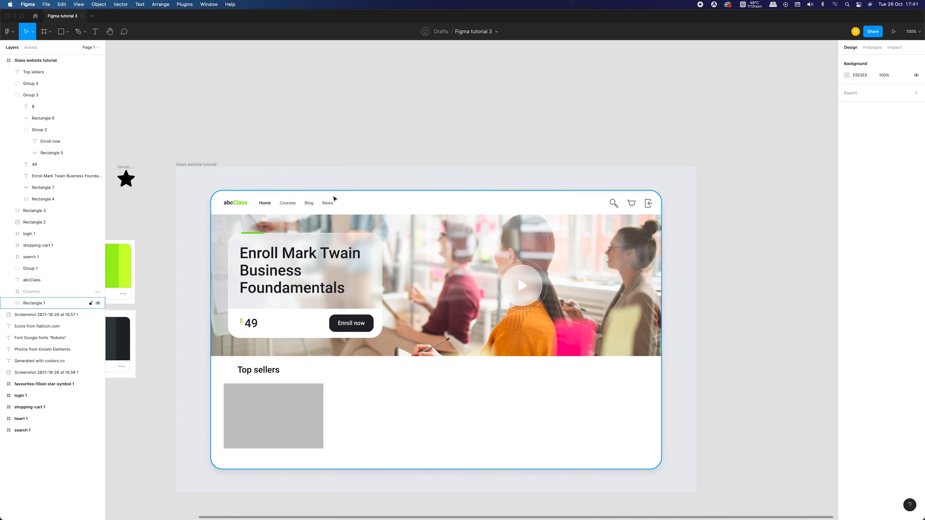
- Move the "Top sellers" heading and the grey rectangle further down the page
scroll(464, 409, down, 2)
scroll(464, 409, right, 1)
key(shift+Down)
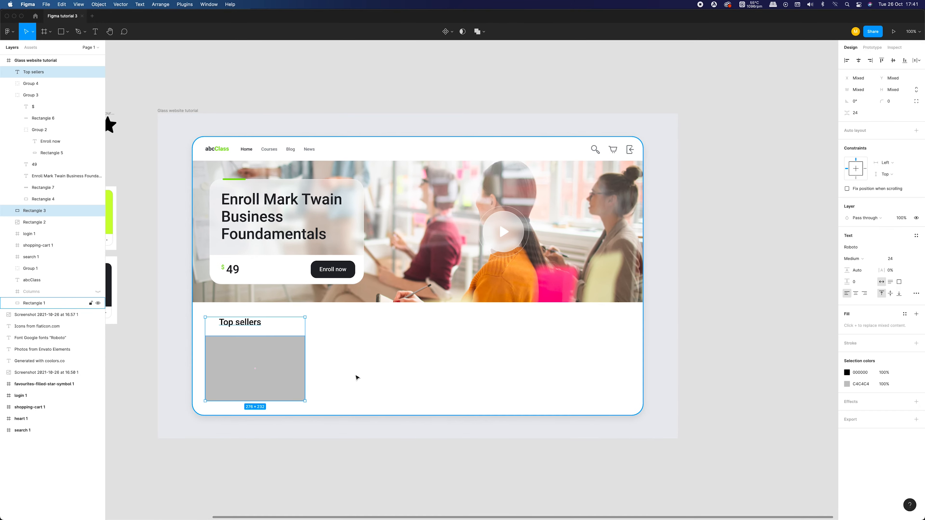
click(349, 104)
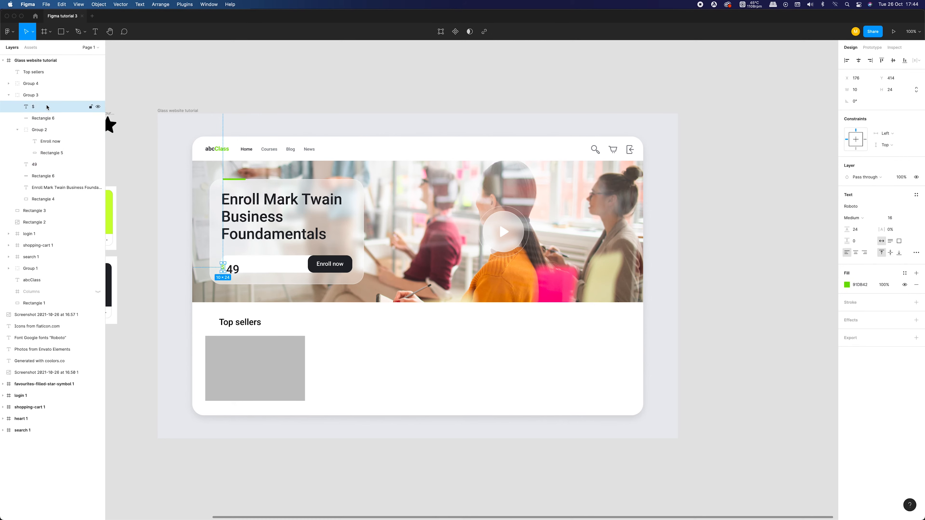
- Fit the price inside a rounded white 223 × 48 box beside the Enroll now button and add "$" before the 49
drag(107, 124, 291, 269)
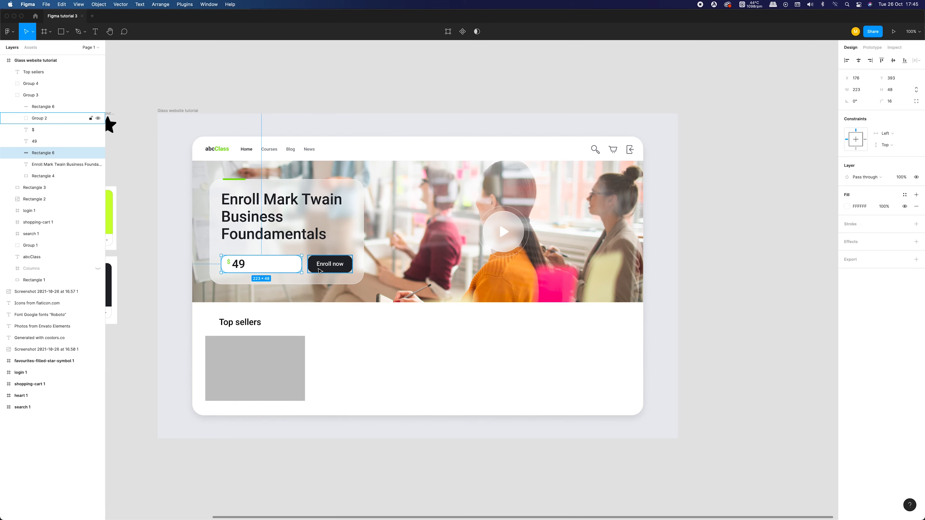
click(492, 89)
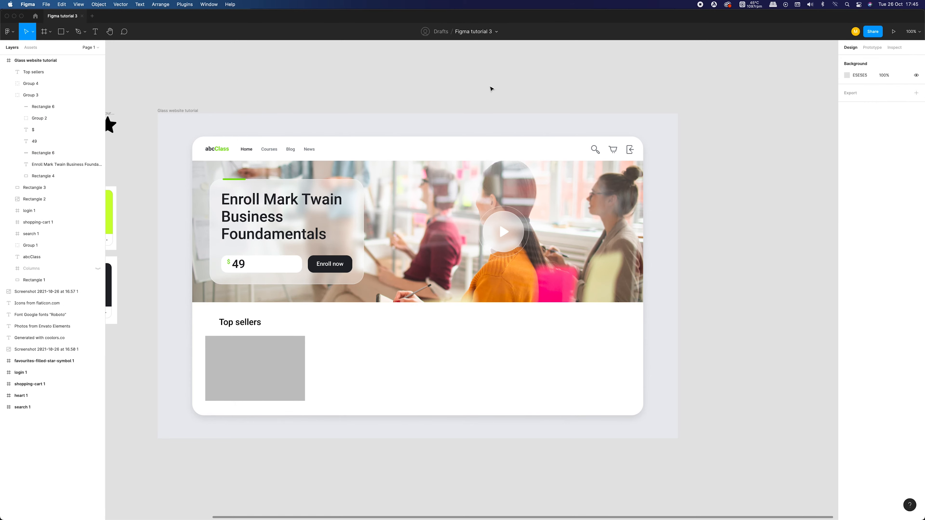
click(278, 268)
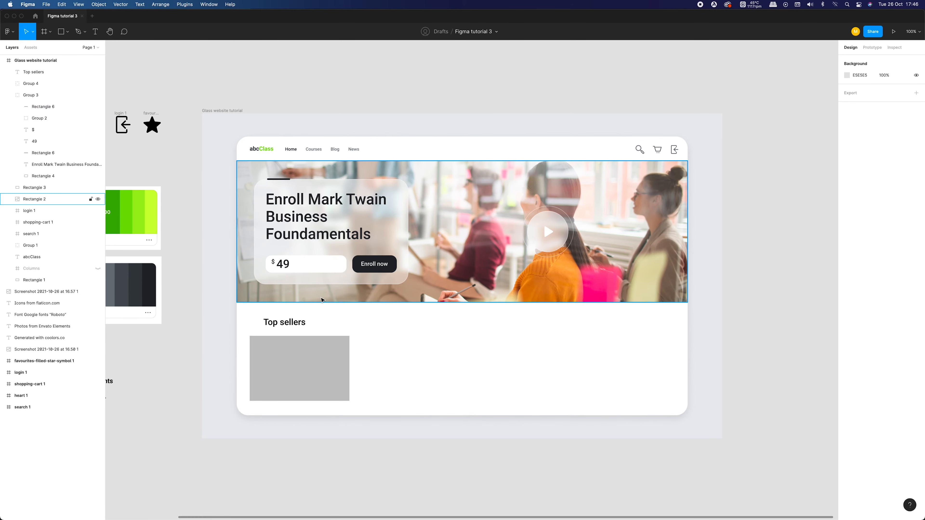
text($)
- Apply a heavier font weight to the hero heading
double_click(316, 218)
click(854, 218)
click(856, 227)
click(390, 91)
- Set the Home, Courses, Blog and News navigation links to font size 14
double_click(288, 149)
click(891, 218)
text(14)
shift+click(311, 149)
shift+click(332, 149)
shift+click(351, 149)
click(393, 158)
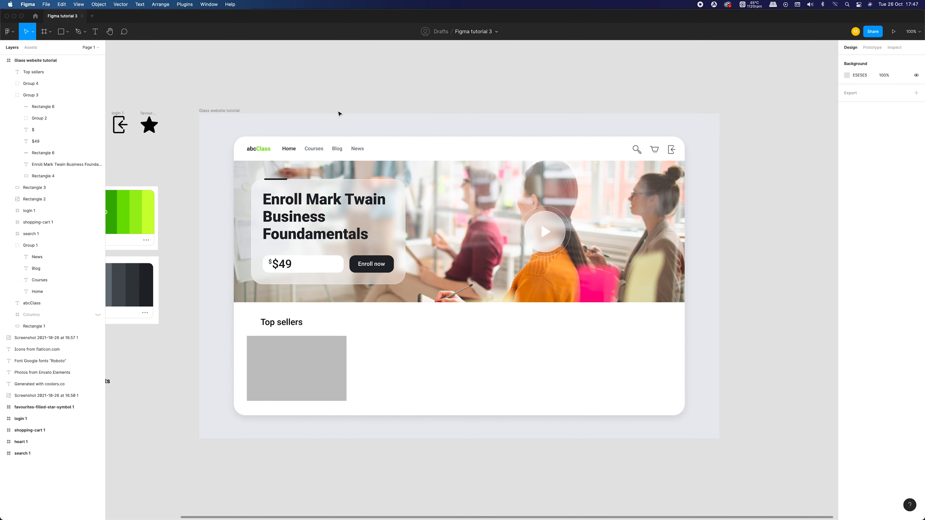
- Copy the panel's accent line into the navigation group as a green 91DB42 underline beneath Home
click(275, 179)
scroll(401, 135, up, 5)
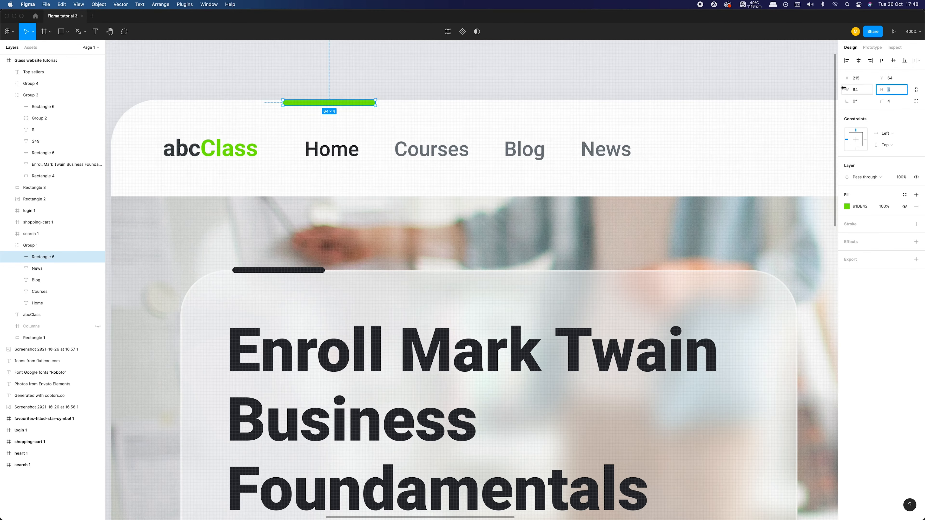
click(917, 101)
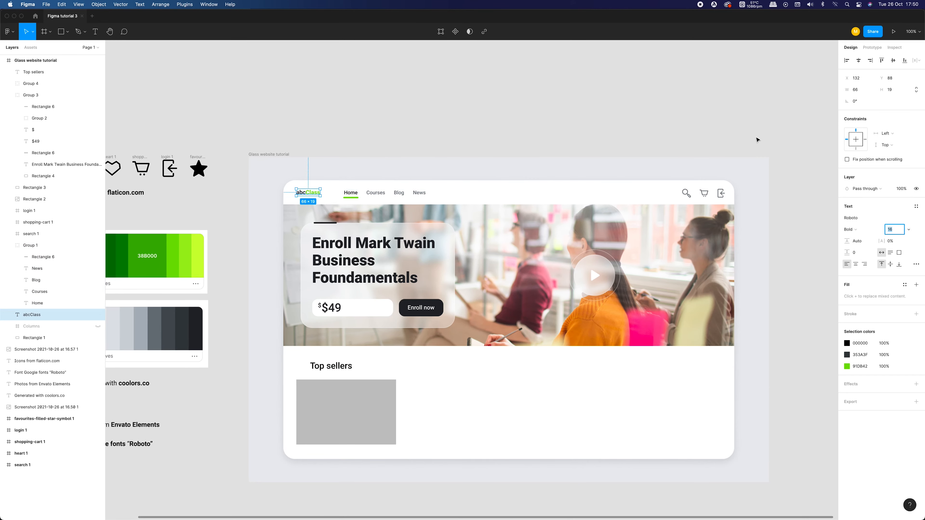
- Set the abcClass logo's font size to 24 and nudge it left
text(24)
key(Return)
key(Left)
key(Left)
key(Left)
key(Left)
key(Left)
key(Left)
key(Left)
key(Left)
key(Left)
key(Left)
key(Left)
key(Left)
click(385, 93)
- Lower the hero photo's top edge slightly to give the header more height
scroll(384, 93, right, 2)
click(428, 215)
drag(428, 205, 428, 209)
- Nudge the abcClass logo 4 px down and 8 px right within the taller header
click(244, 194)
key(Down)
key(Down)
key(Down)
key(Down)
key(Right)
key(Right)
key(Right)
key(Right)
key(Right)
key(Right)
key(Right)
key(Right)
- Nudge the navigation links group down and away from the logo to X 278, Y 92
click(278, 194)
key(Down)
key(Down)
key(Right)
key(Right)
key(Right)
key(Right)
key(Right)
key(Right)
key(Right)
key(Right)
key(Right)
key(Right)
key(Right)
key(Right)
key(Right)
key(Right)
key(Right)
key(Right)
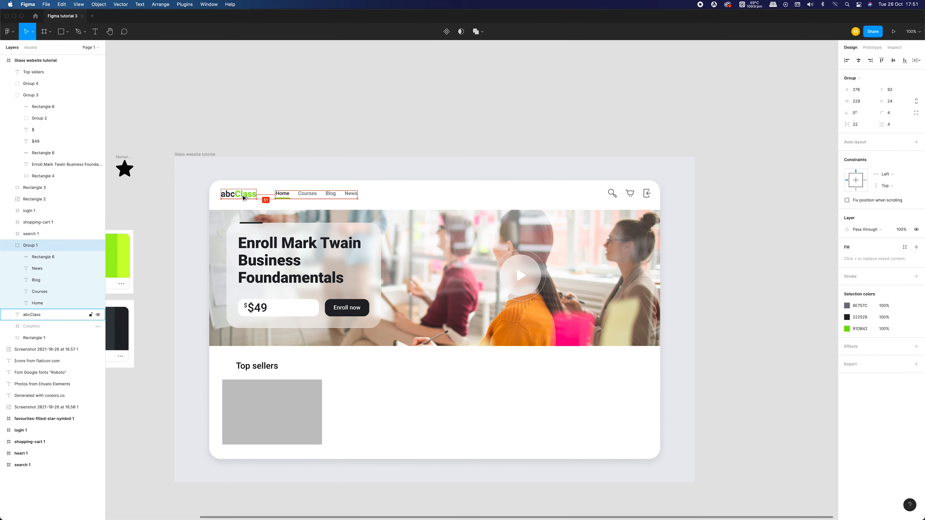
- Nudge the navigation links group 5 px right, farther from the abcClass logo
key(Right)
key(Right)
key(Right)
key(Right)
key(Right)
click(384, 93)
- Nudge the navigation links group 3 px down and raise the green Home underline by 3 px
scroll(384, 93, down, 1)
click(282, 193)
key(Down)
key(Down)
key(Down)
double_click(283, 197)
key(Up)
key(Up)
key(Up)
click(434, 93)
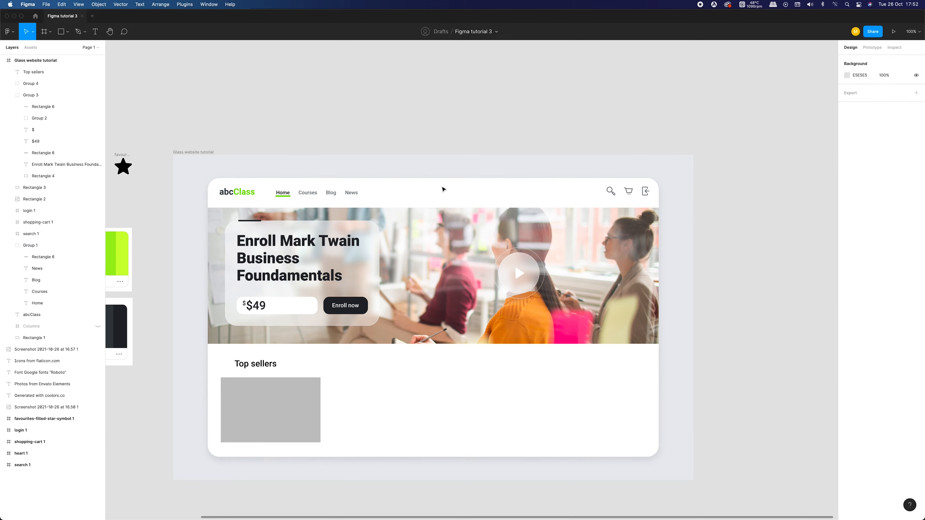
- Nudge the hero photo, glass panel and play button together 2 px up
click(445, 221)
shift+click(364, 233)
shift+click(512, 268)
key(Up)
key(Up)
click(351, 193)
click(401, 120)
- Nudge the hero's glass panel down to Y 186 and 6 px left
click(334, 243)
key(Down)
key(Down)
key(Down)
key(Down)
key(Down)
key(Down)
key(Down)
key(Down)
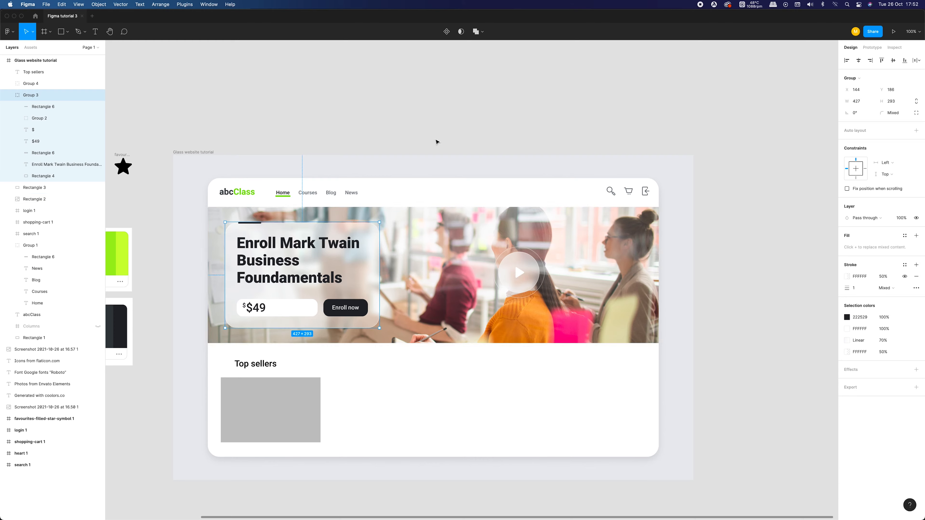
key(Left)
key(Left)
key(Left)
key(Left)
key(Left)
key(Left)
- Nudge the glass play button 7 px down and 3 px left
click(516, 273)
key(Down)
key(Down)
key(Down)
key(Down)
key(Down)
key(Down)
key(Down)
key(Left)
key(Left)
key(Left)
click(568, 131)
- Remove the duplicate dollar sign from the large price text, leaving 49
scroll(568, 131, down, 3)
double_click(242, 253)
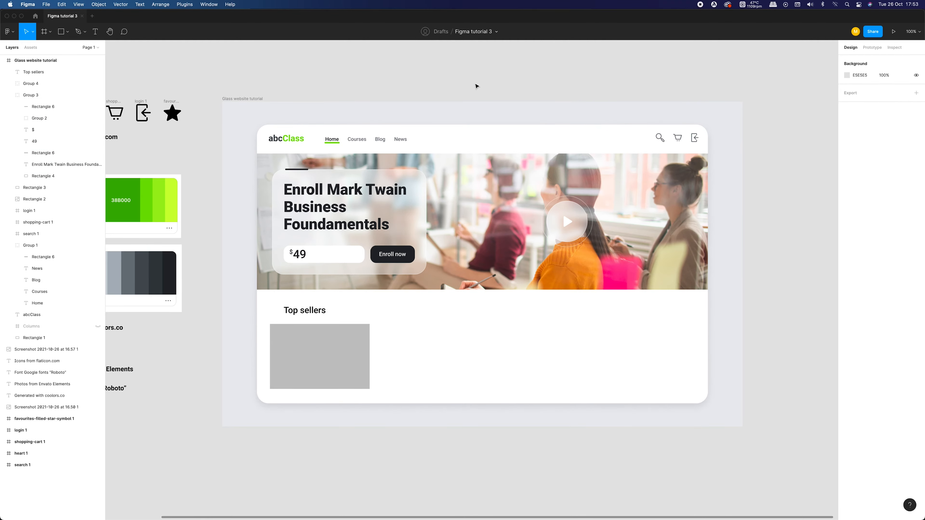
- Duplicate the Enroll now button's dark rectangle beside the Top sellers heading and narrow it to a 48 px square
scroll(475, 85, right, 2)
double_click(380, 250)
double_click(379, 249)
alt+drag(379, 249, 340, 305)
drag(345, 303, 274, 306)
key(Escape)
- Nudge the dark square and the Top sellers heading together 4 px left and 1 px up
shift+click(253, 307)
key(Left)
key(Left)
key(Left)
key(Left)
key(Up)
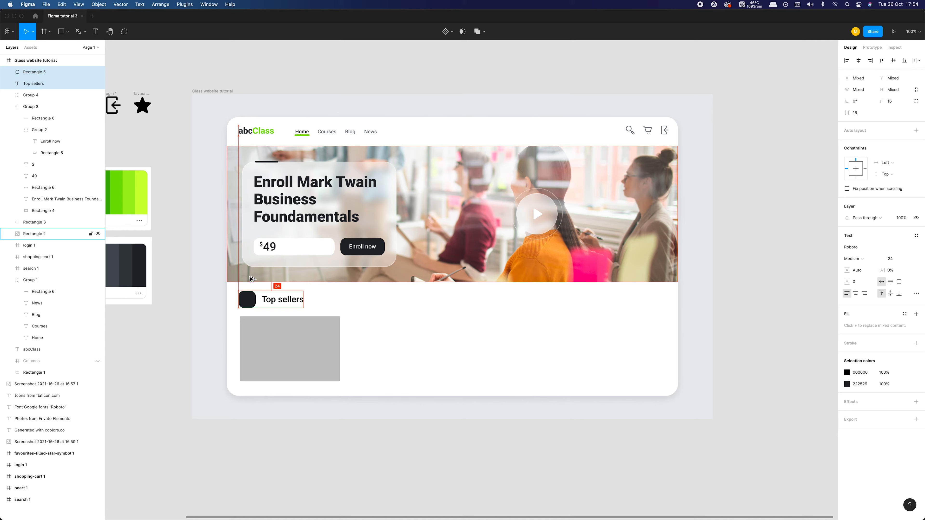
- Paste a copy of the heart icon onto the dark square beside the Top sellers heading
click(288, 342)
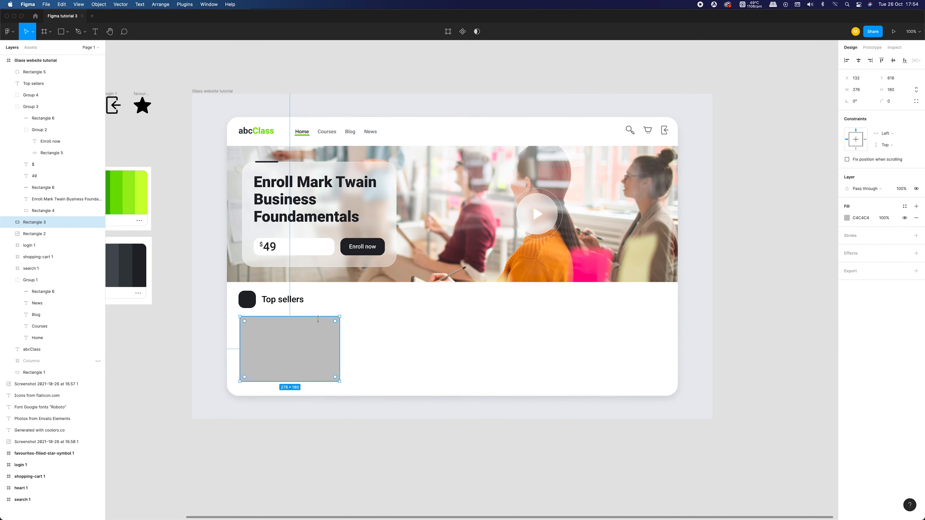
scroll(318, 320, left, 3)
click(162, 108)
click(358, 314)
key(super+v)
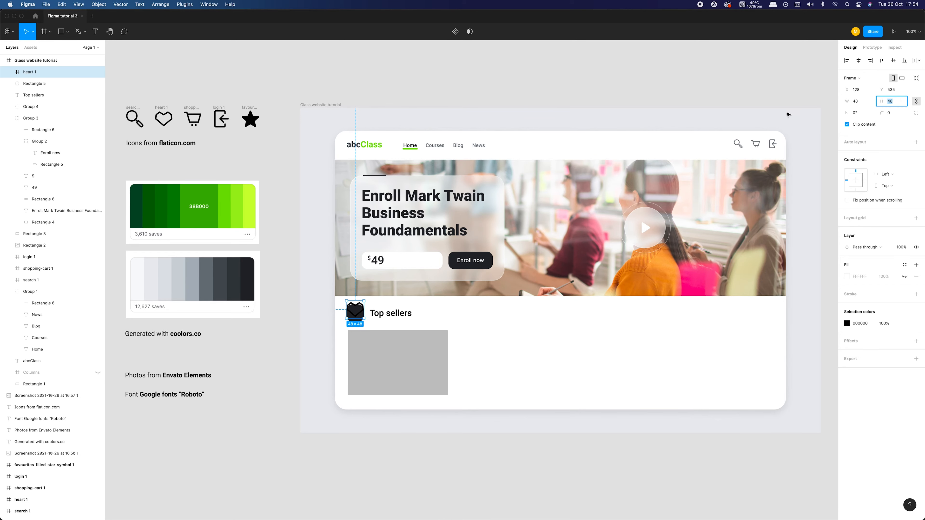
- Resize the pasted heart icon to 24 × 24 px, center it on the dark square and recolor it FFFFFF
click(847, 324)
drag(797, 346, 721, 322)
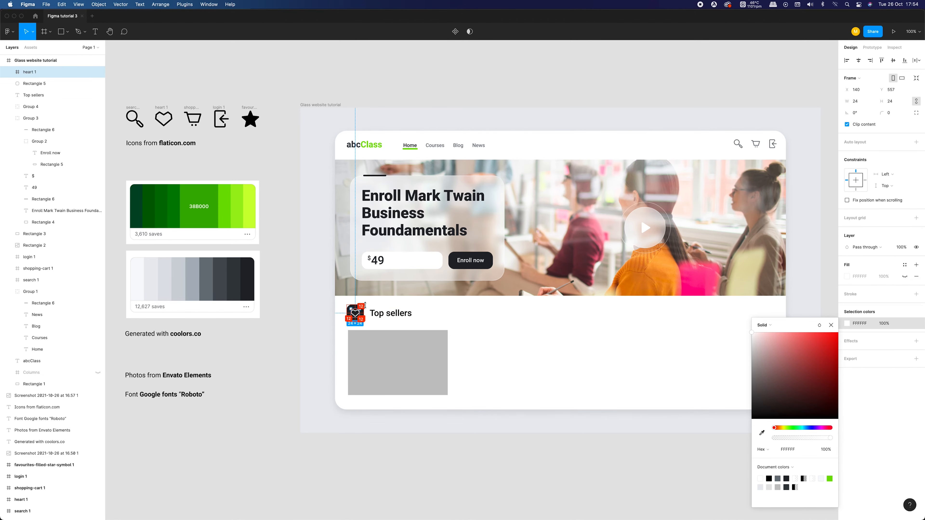
click(489, 89)
- Group the white heart icon with its dark square
key(super+plus)
scroll(491, 95, down, 2)
click(300, 280)
shift+click(313, 275)
right_click(313, 276)
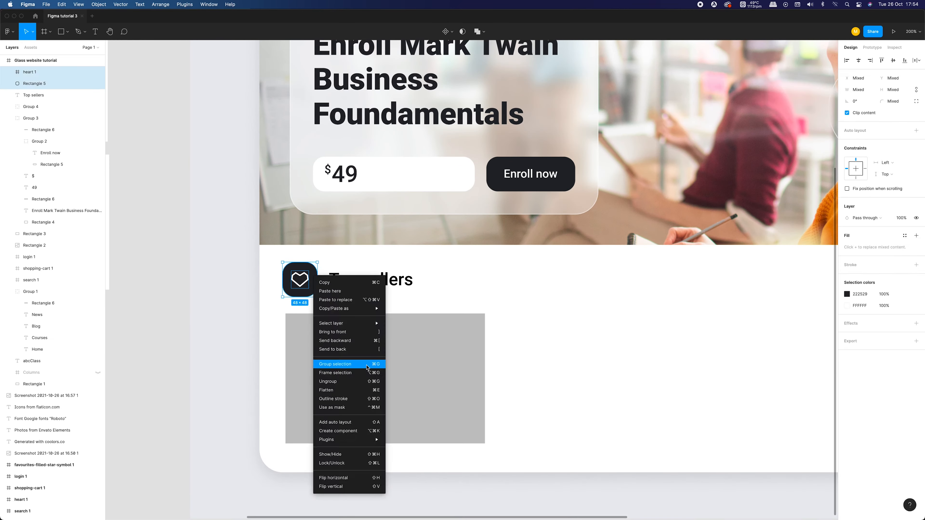
click(366, 364)
- Position the grey card placeholder at X 128, Y 617, with height 187 and corner radius 24, checking it against the column grid
click(328, 326)
key(shift+0)
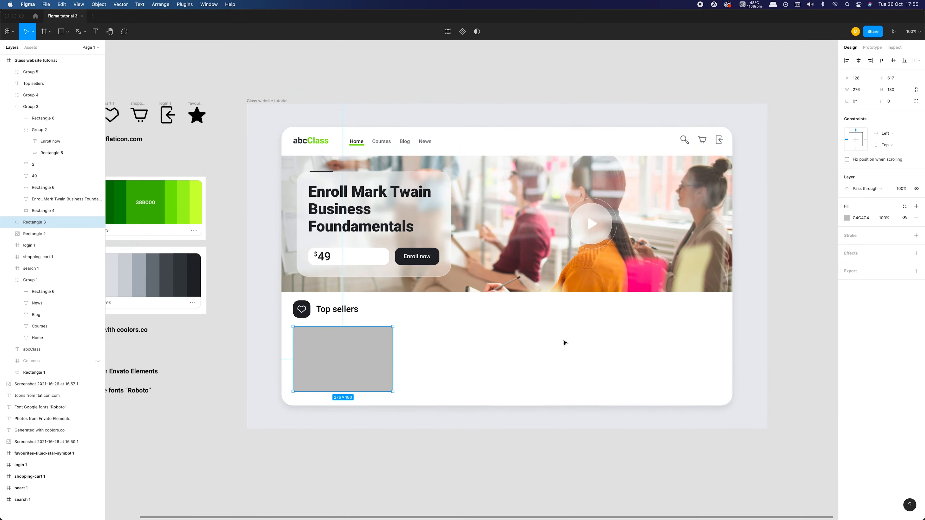
scroll(617, 394, down, 1)
scroll(618, 394, right, 1)
drag(334, 381, 334, 385)
click(98, 361)
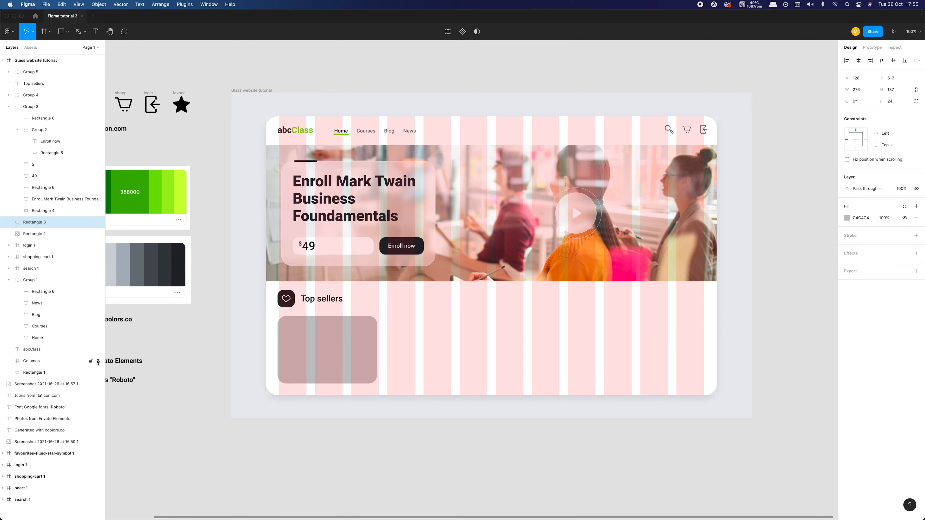
click(98, 361)
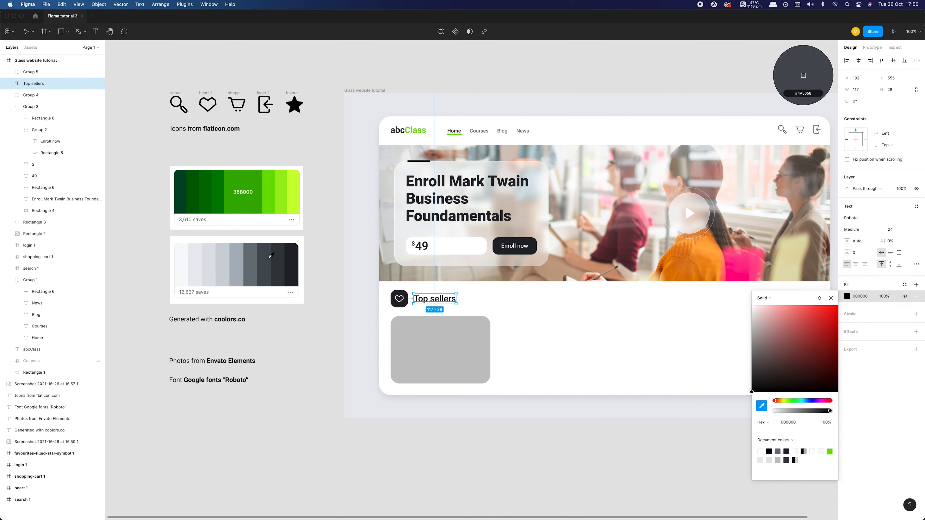
- Recolor the Top sellers heading with a dark palette swatch and set the heading and navigation links to Bold
scroll(470, 255, right, 5)
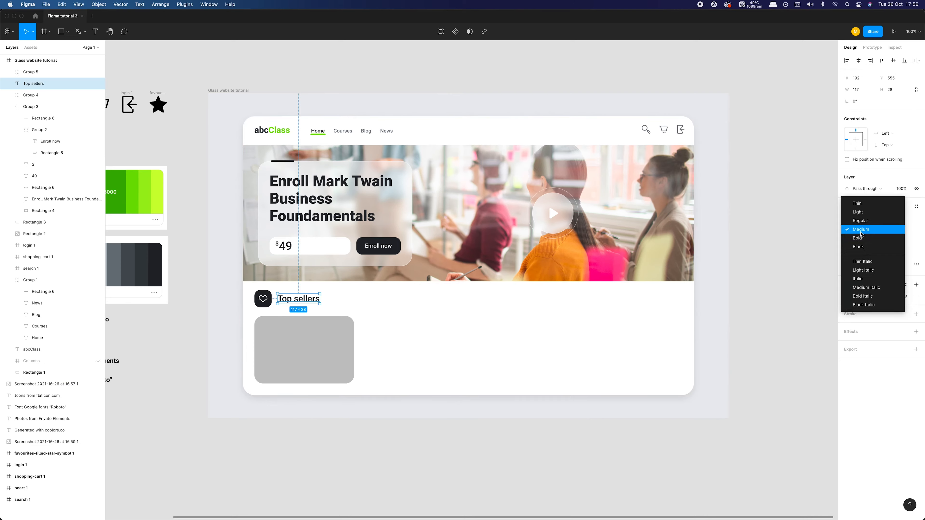
click(277, 133)
click(305, 132)
shift+click(323, 132)
shift+click(344, 133)
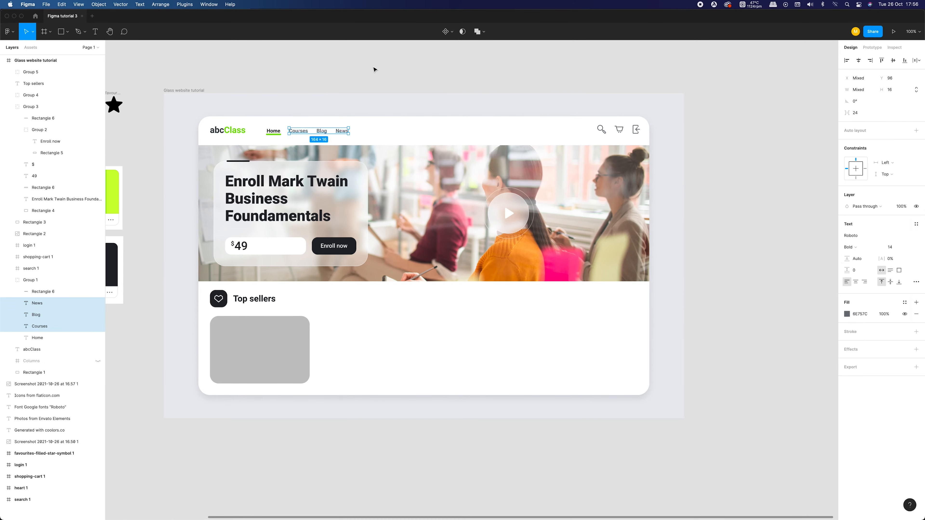
click(375, 71)
- Show the column grid and move the hero's glass panel to X 128, aligned with the first column
scroll(328, 153, right, 1)
click(97, 361)
click(55, 361)
click(847, 229)
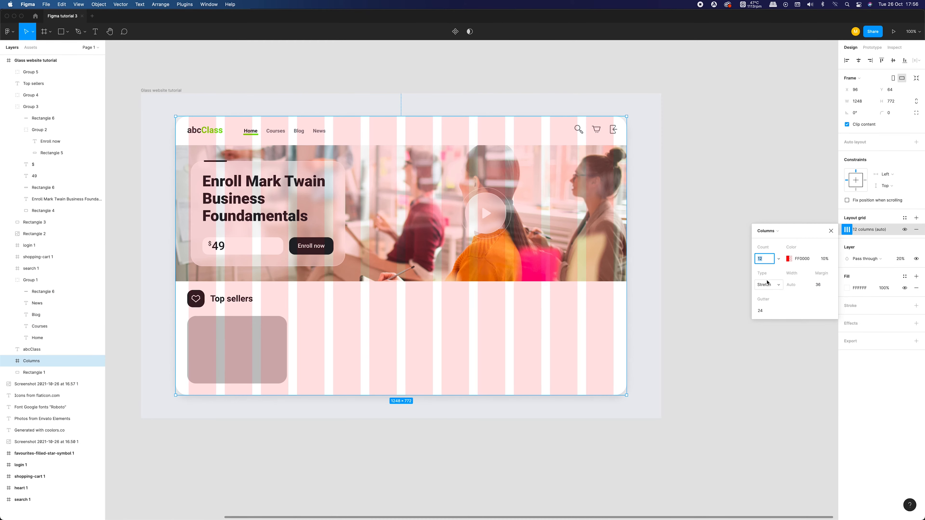
click(328, 201)
key(shift+Left)
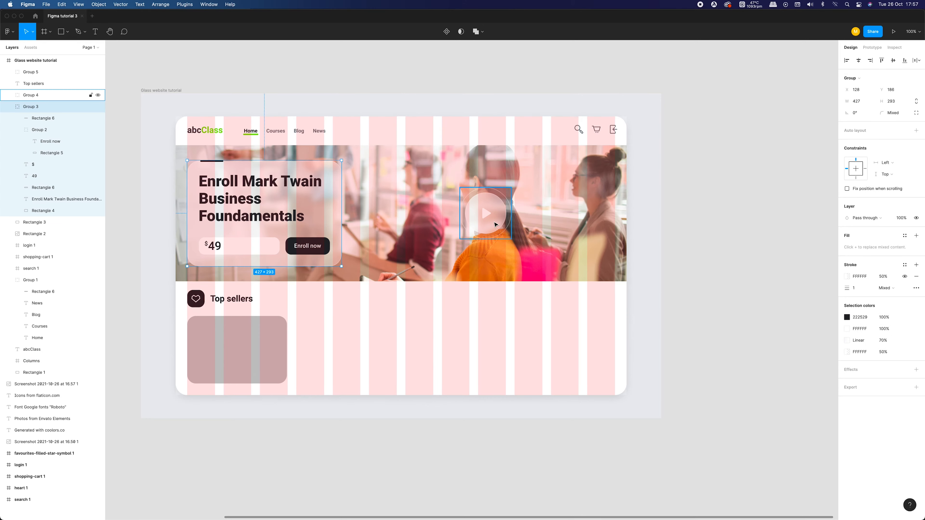
- Nudge the glass play button 4 px left
click(485, 214)
key(Left)
key(Left)
key(Left)
key(Left)
click(367, 104)
- Compare the layout with and without the column grid and leave the grid hidden
click(98, 362)
click(98, 362)
click(98, 361)
click(98, 361)
click(98, 361)
click(342, 75)
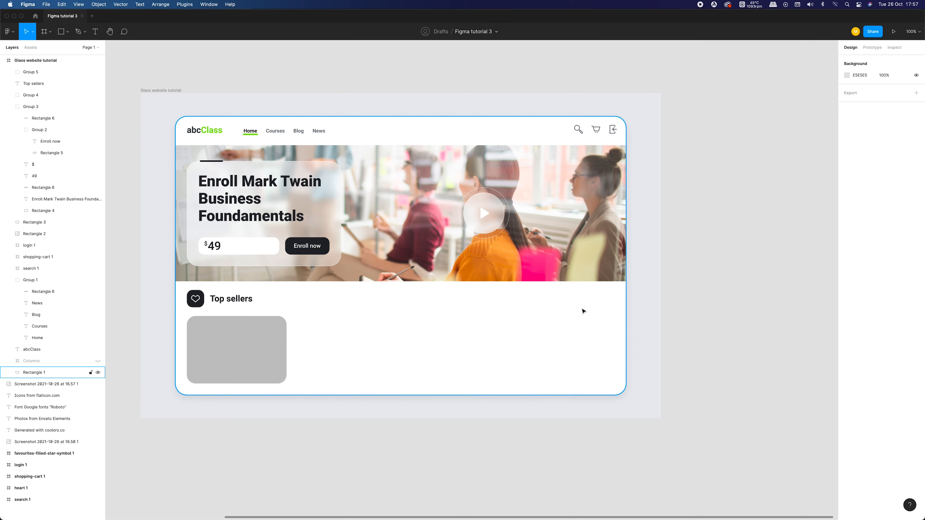
- Replace the grey card placeholder's fill with an image fill using the photo of the seated audience
click(232, 367)
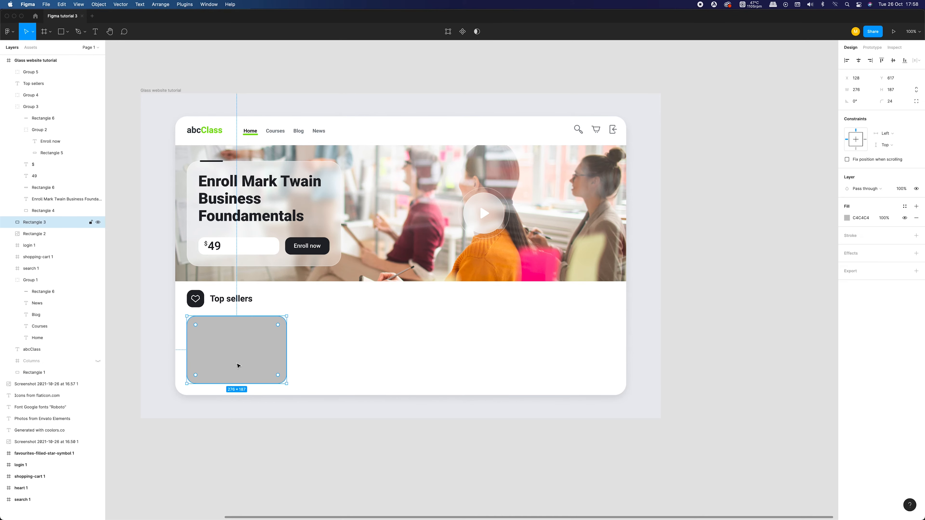
click(846, 219)
click(764, 220)
click(771, 263)
click(794, 271)
click(424, 220)
key(Down)
key(Down)
key(Return)
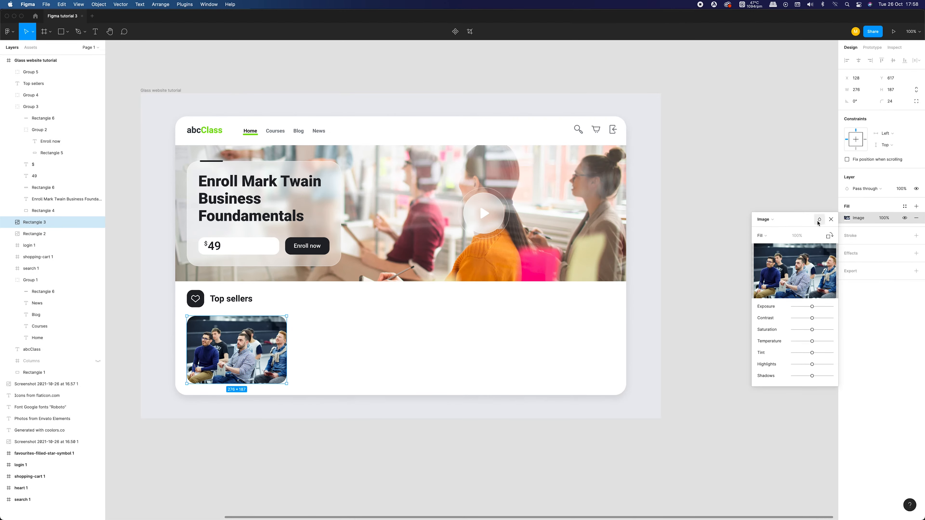
- Duplicate the card photo in place and change the copy's fill to solid grey C4C4C4
click(830, 219)
key(super+c)
key(super+v)
click(851, 219)
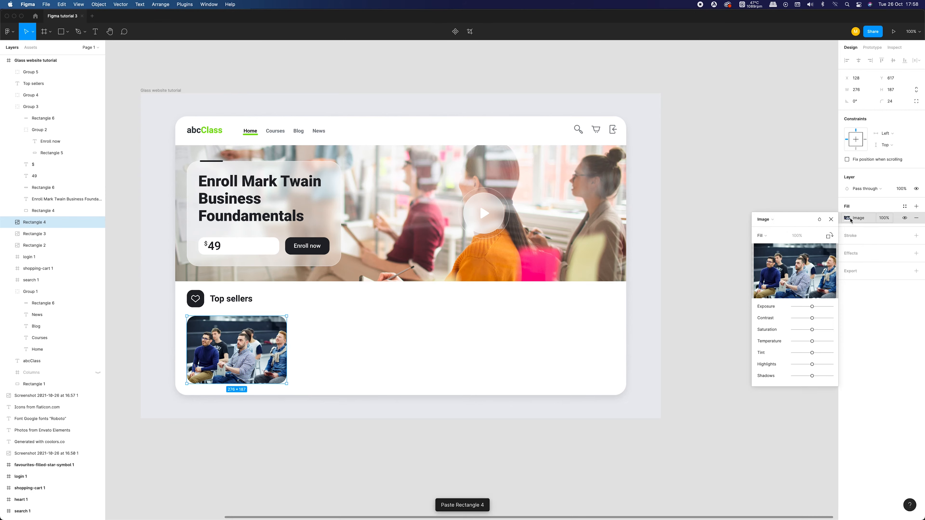
click(764, 219)
click(765, 173)
- Shrink the grey copy to 252 × 123 px and inset it over the photo at X 140, Y 629
drag(244, 384, 243, 375)
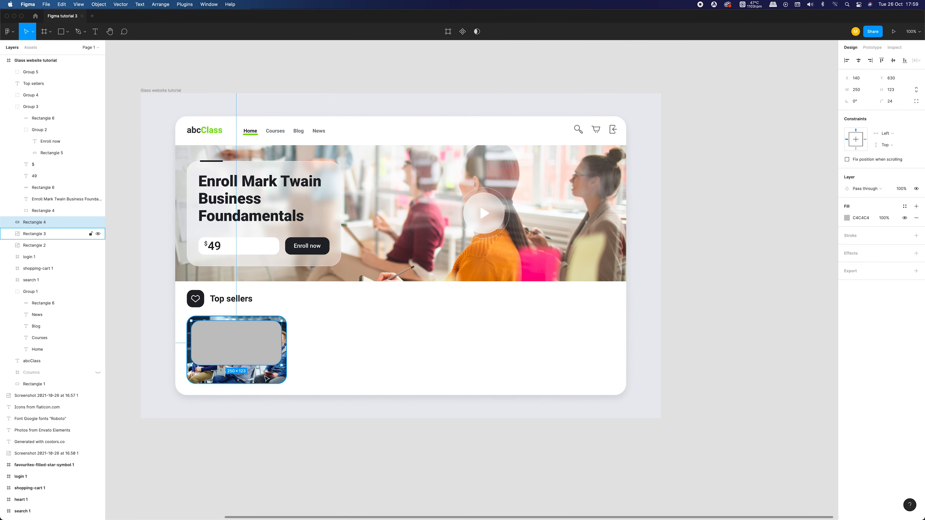
key(super+plus)
scroll(265, 379, down, 3)
key(Up)
click(867, 90)
text(252)
key(Return)
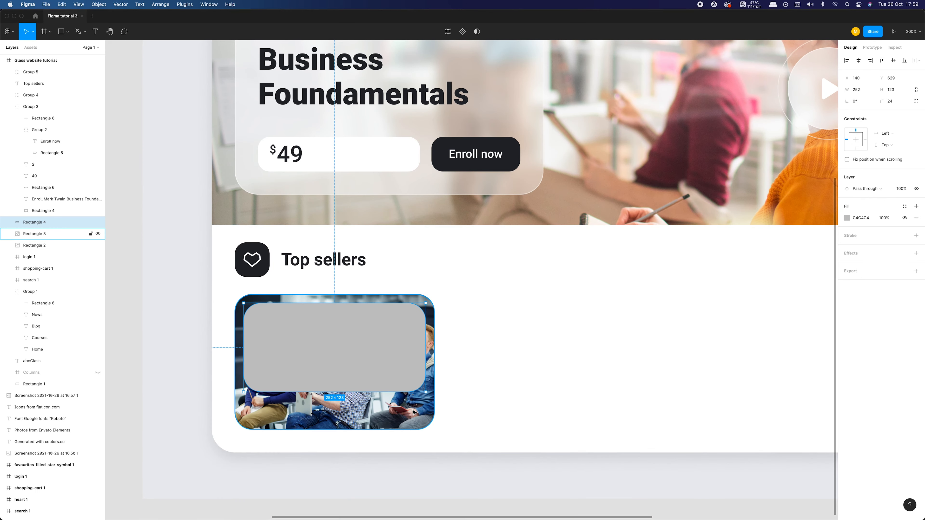
- Try to use the ungrouped grey rectangle as a mask
key(super+minus)
scroll(415, 412, right, 3)
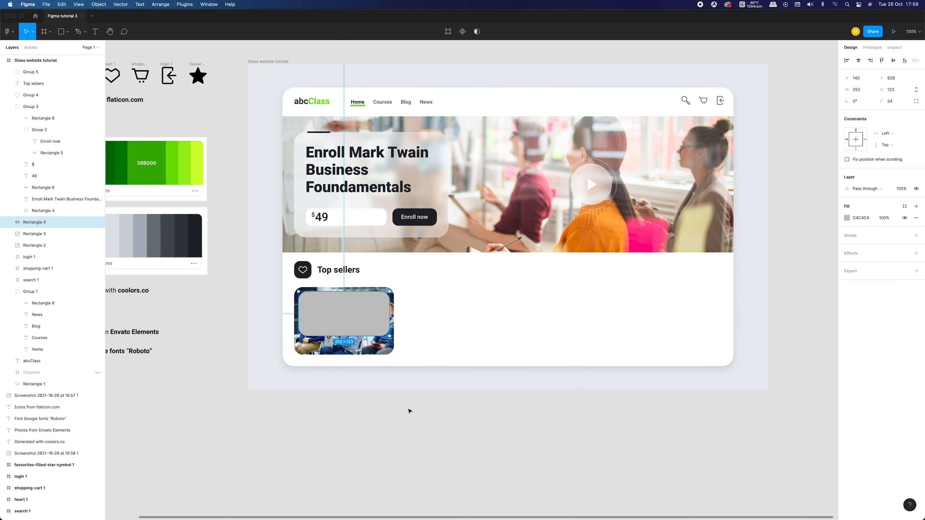
right_click(59, 224)
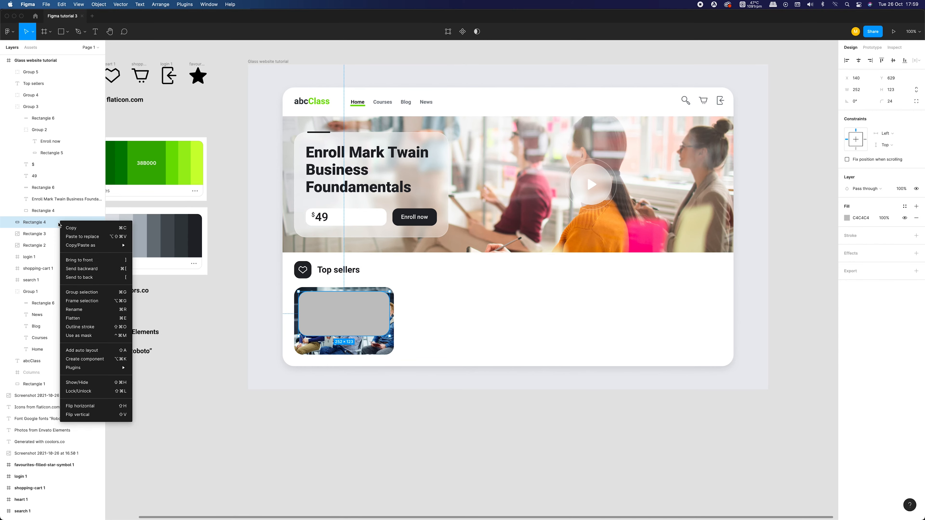
click(90, 335)
key(super+z)
- Group the grey rectangle with the card photo and use the rectangle as a mask within the group
shift+click(47, 235)
right_click(57, 222)
click(91, 294)
right_click(53, 233)
click(86, 347)
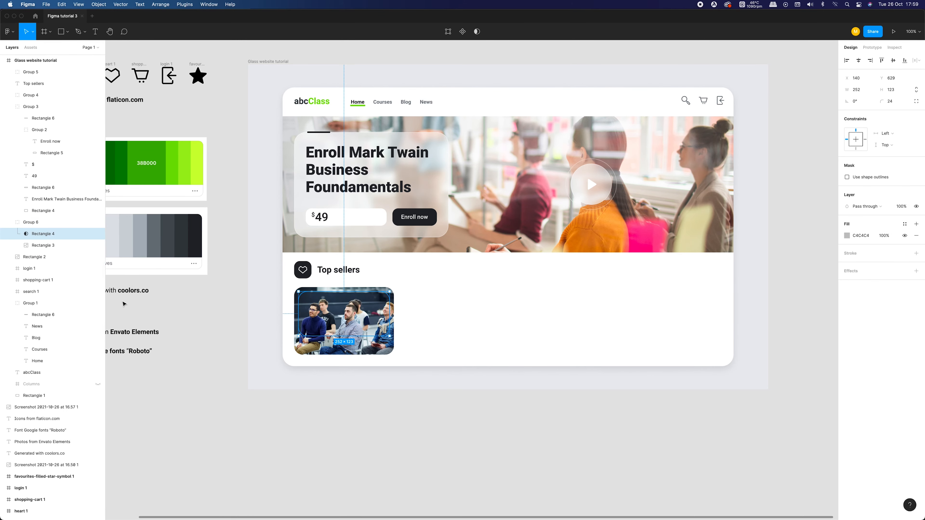
- Duplicate the card photo inside the group, with the copy above the mask and the original below it
drag(94, 239, 61, 251)
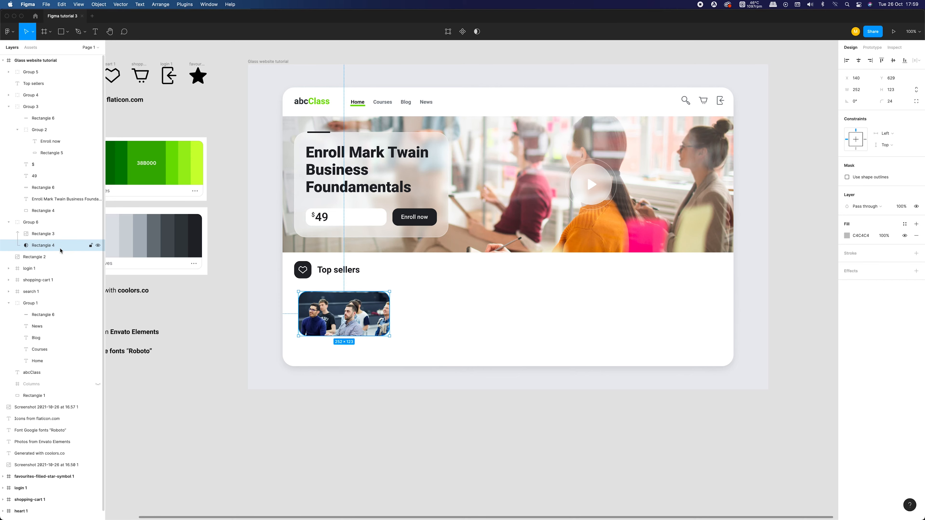
key(super+z)
click(58, 248)
key(super+c)
key(super+v)
click(58, 249)
- Apply a Layer blur of 16 to the card photo below the mask
click(54, 259)
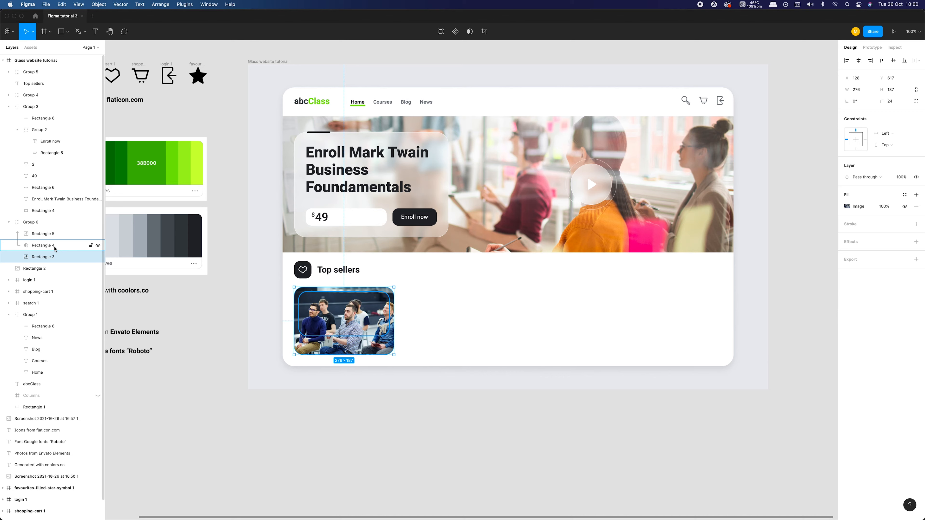
click(916, 242)
click(859, 255)
click(865, 265)
click(847, 254)
text(16)
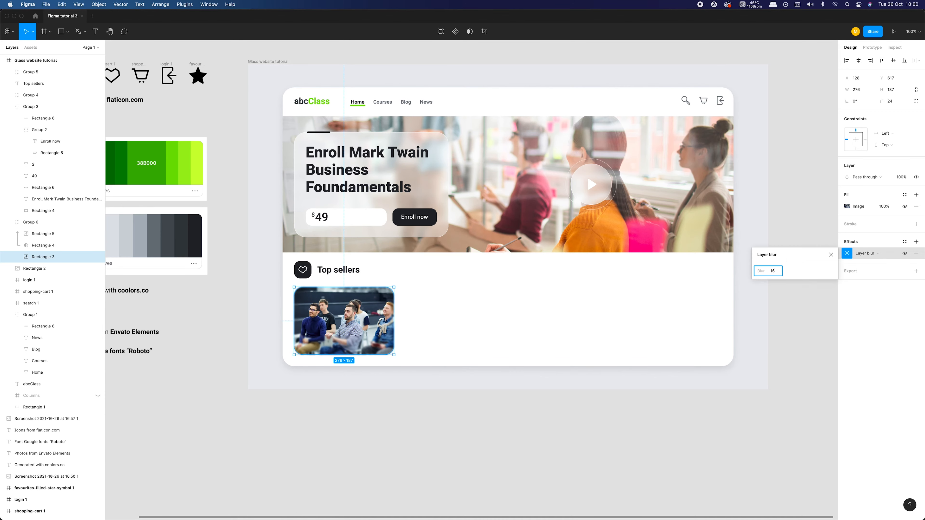
key(Return)
- Add a solid DFDFDF fill at 20% opacity over the blurred card photo's image fill
click(880, 325)
click(916, 194)
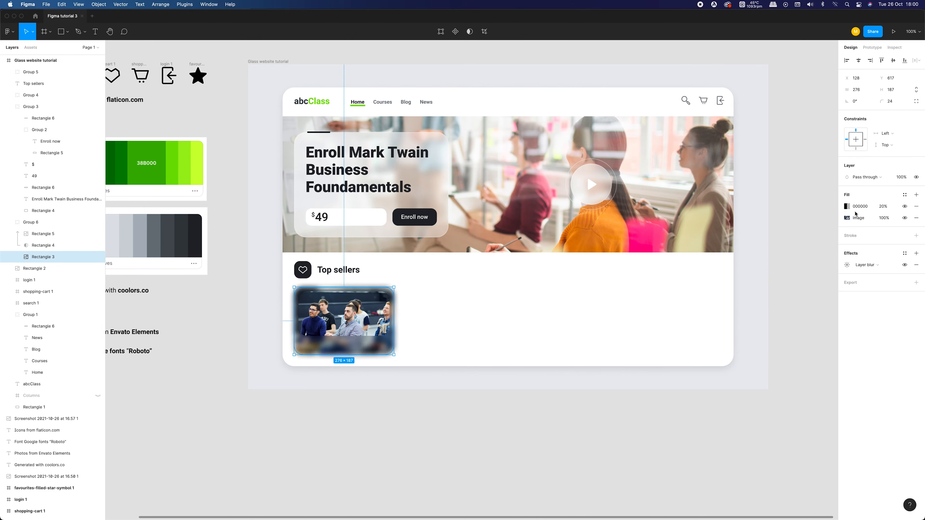
click(847, 206)
drag(757, 228, 744, 231)
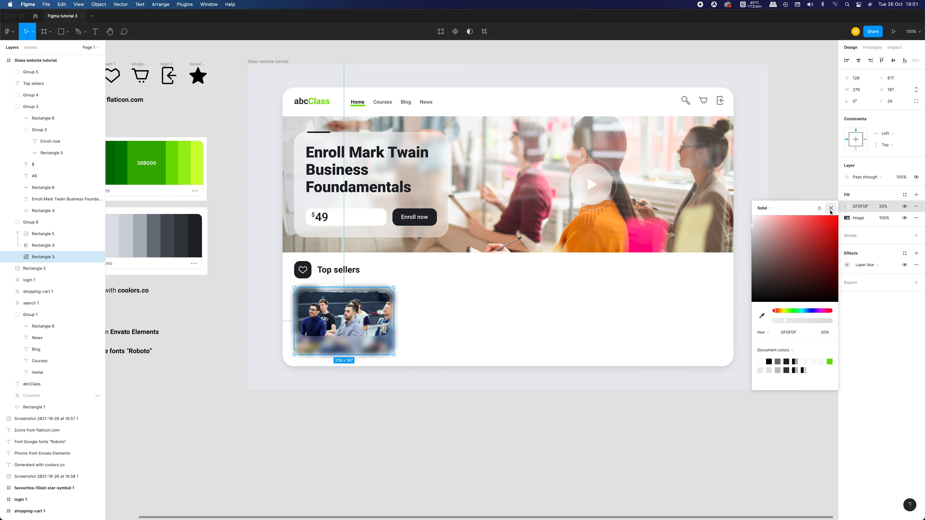
- Duplicate the blurred card photo in place and group the two blurred copies together
click(830, 209)
right_click(57, 258)
click(45, 261)
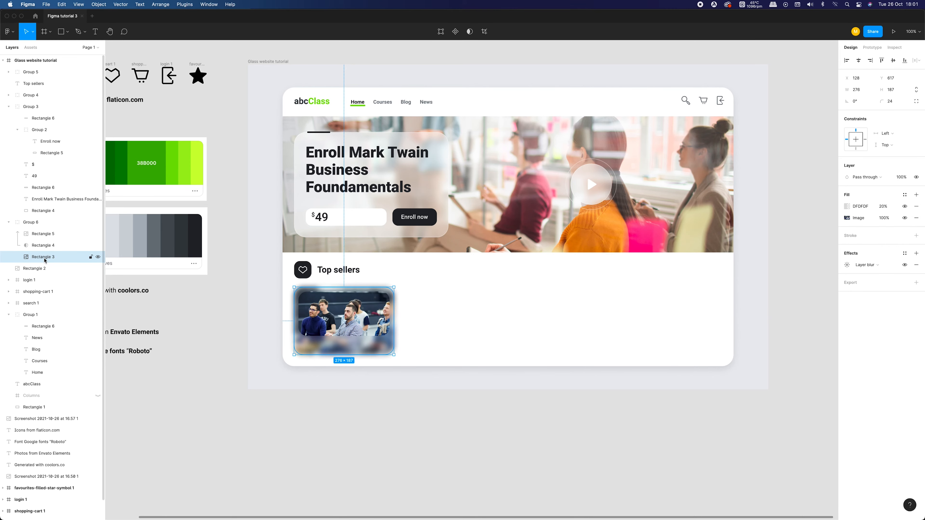
key(super+v)
click(44, 270)
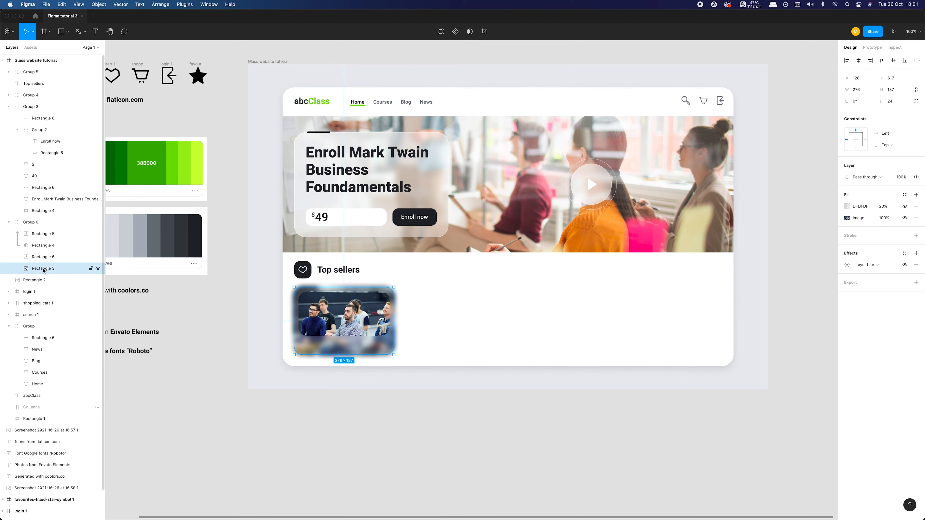
shift+click(52, 259)
right_click(54, 259)
click(90, 328)
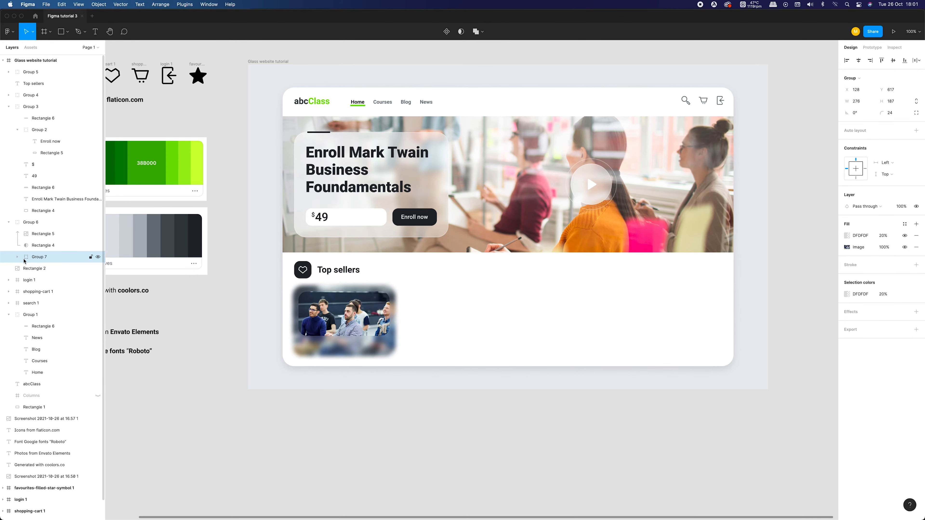
- Strip the image fill and Layer blur from the lower photo copy and use it as a mask within its group
click(54, 280)
click(917, 218)
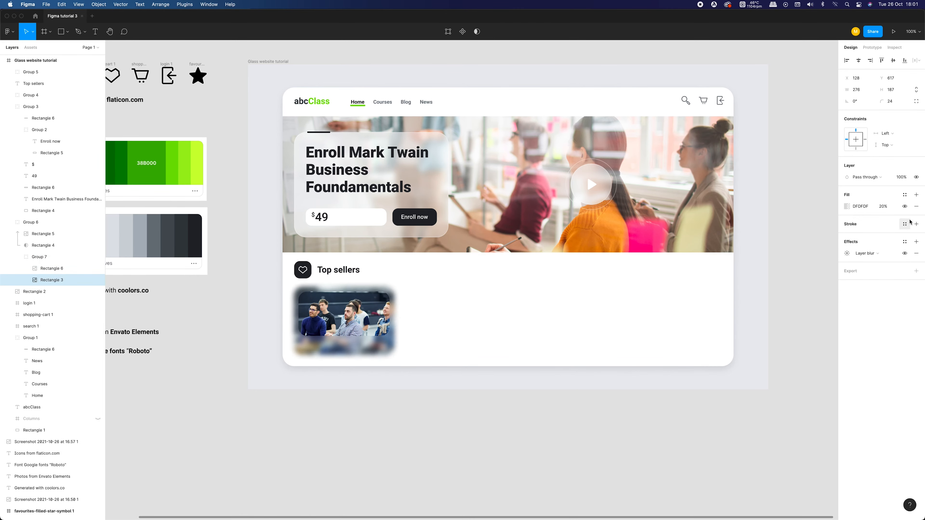
right_click(54, 281)
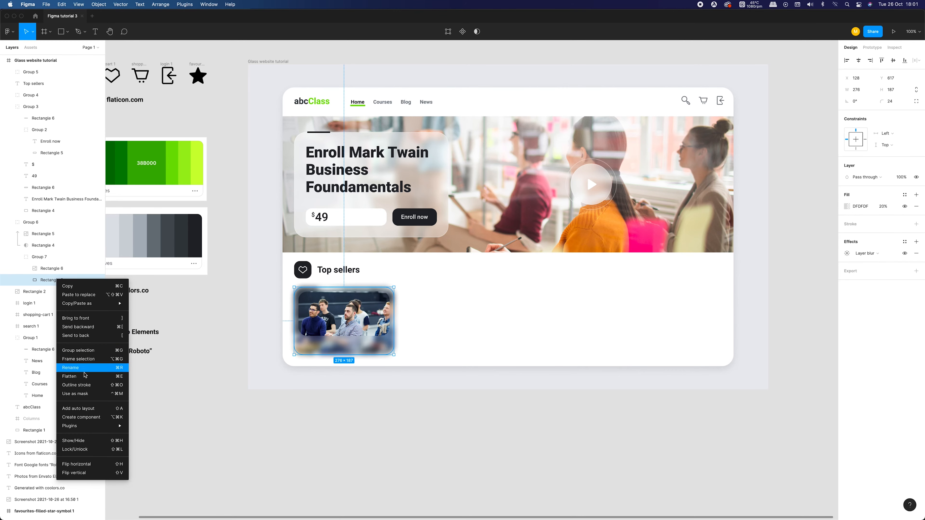
click(84, 393)
click(343, 422)
click(52, 280)
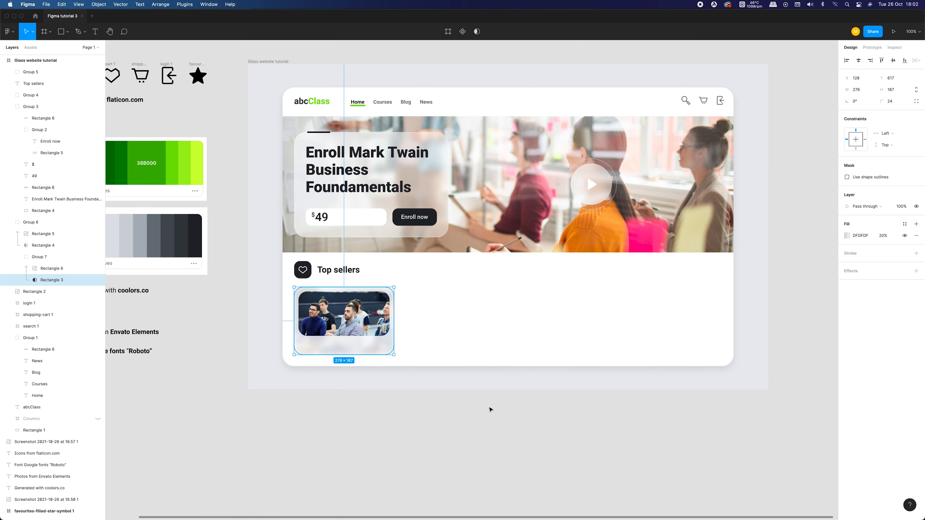
- Set the mask's fill to F8F9FA at 100%, sampled from the lightest swatch of the grey palette
scroll(491, 410, left, 2)
click(847, 236)
click(762, 345)
click(143, 239)
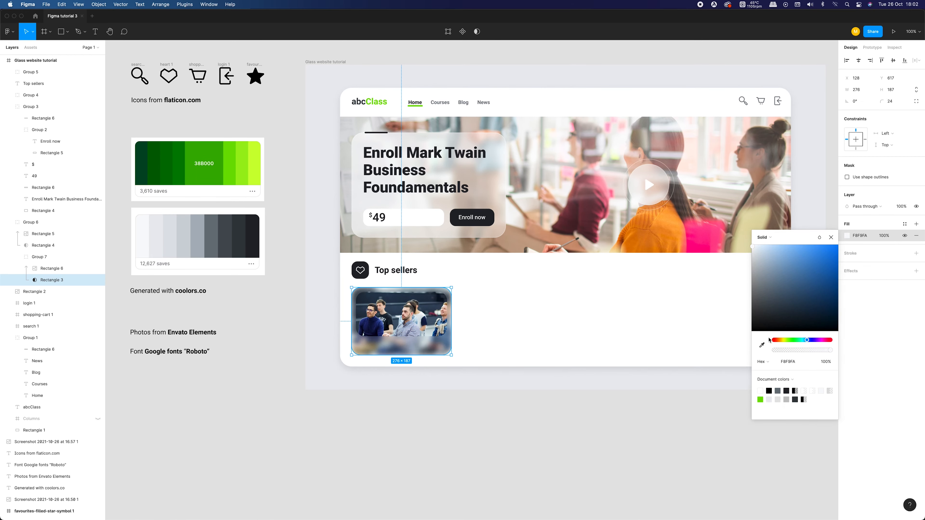
click(145, 301)
- Change the blurred photo's solid overlay fill to the palette's F8F9FA at about 72% opacity
click(55, 280)
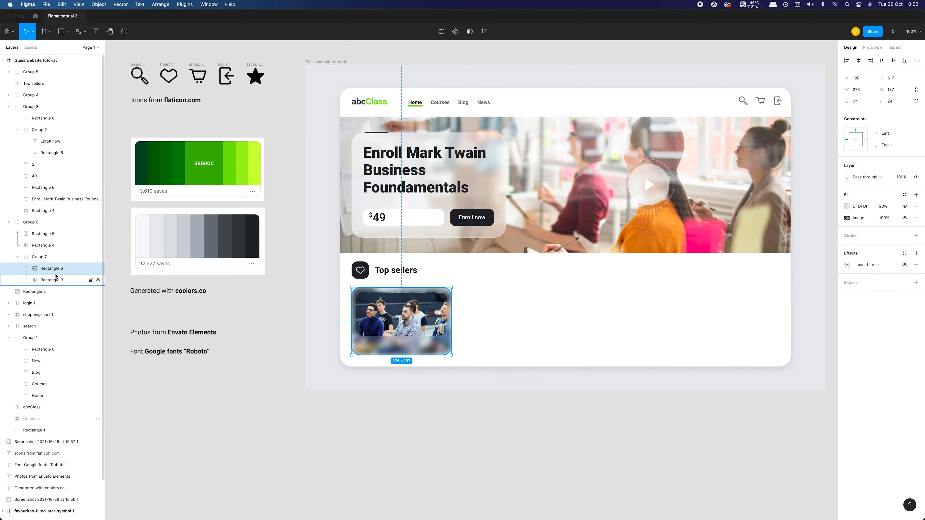
click(57, 268)
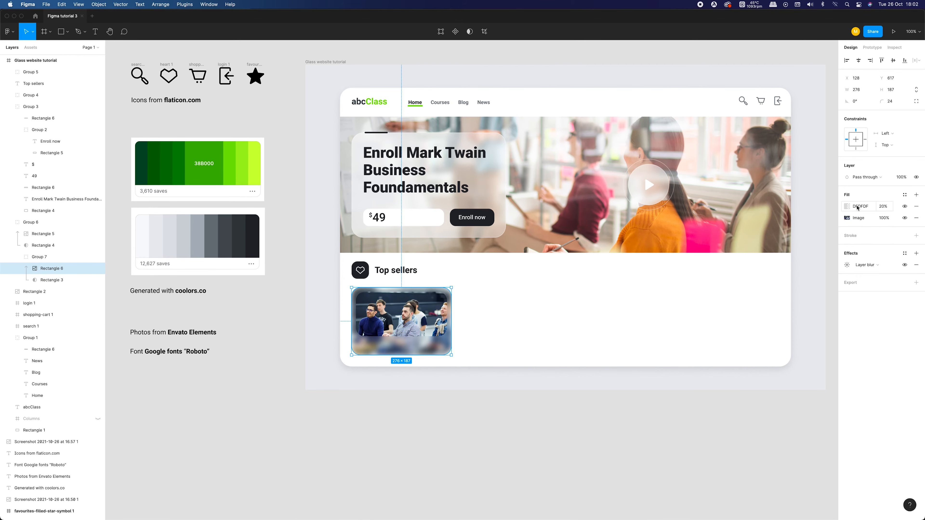
click(847, 207)
click(762, 315)
click(166, 258)
drag(830, 321, 818, 323)
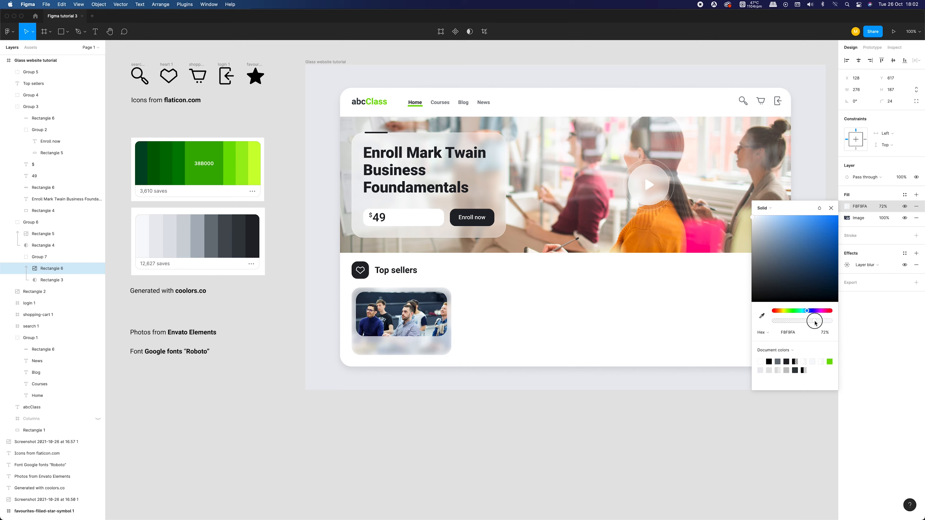
- Enlarge the sharp card photo's mask to 268 × 131 and set its corner radius to 20
click(50, 246)
key(super+equal)
key(super+equal)
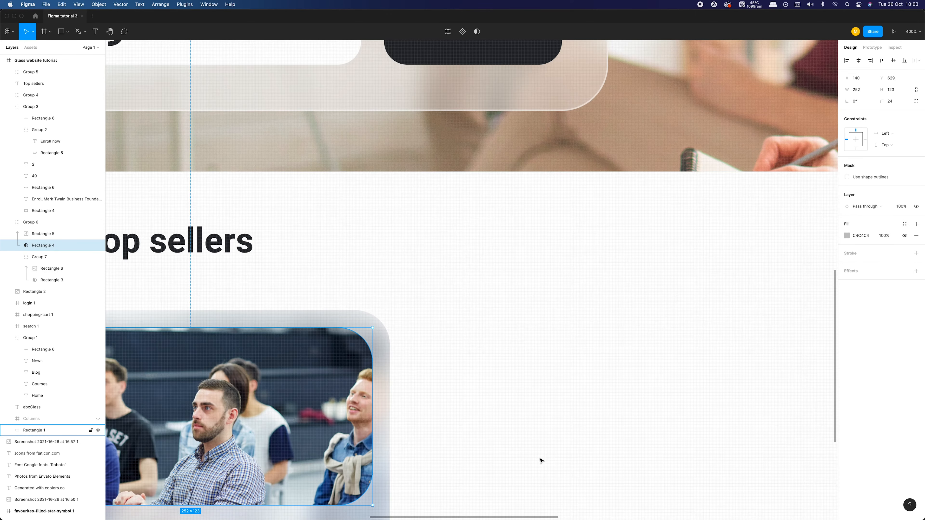
scroll(541, 461, left, 9)
scroll(541, 461, down, 2)
scroll(541, 461, right, 6)
scroll(541, 461, down, 1)
drag(214, 324, 202, 324)
drag(578, 320, 591, 320)
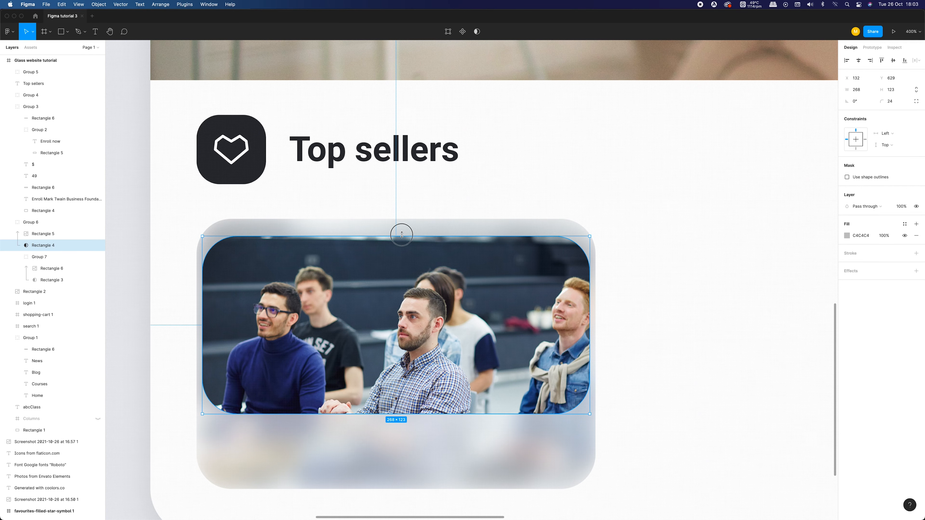
drag(401, 235, 403, 224)
key(super+minus)
scroll(712, 343, right, 3)
scroll(712, 342, up, 1)
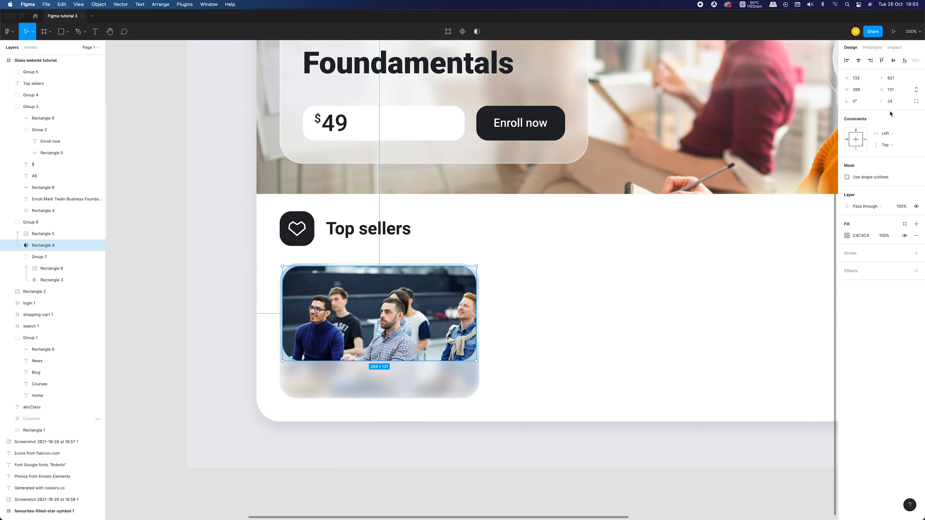
click(542, 501)
- Set the light overlay fill on the blurred card photo to 80% opacity
key(super+minus)
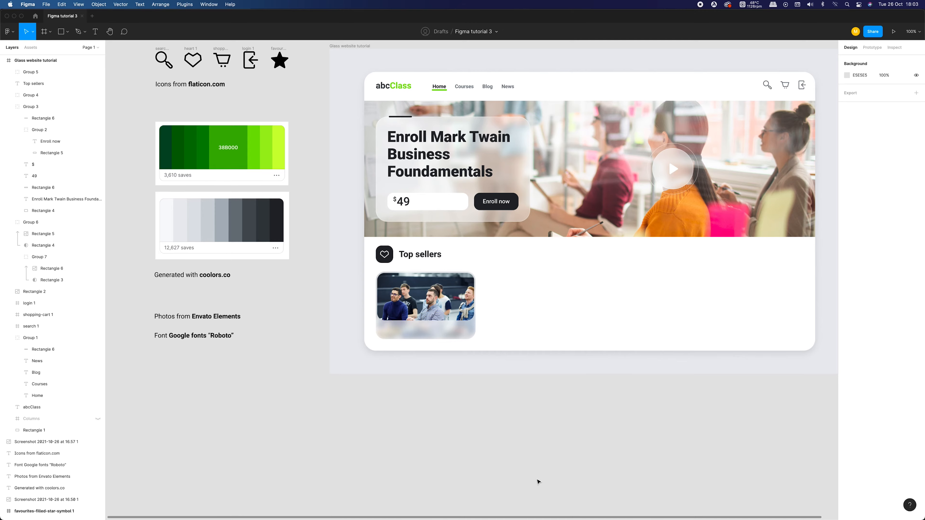
scroll(539, 482, right, 2)
scroll(539, 483, up, 1)
click(52, 269)
click(886, 207)
- Add a Roboto Bold 16 title "Project Managment" under the card photo at X 144, Y 768, layered directly above the card group
click(437, 467)
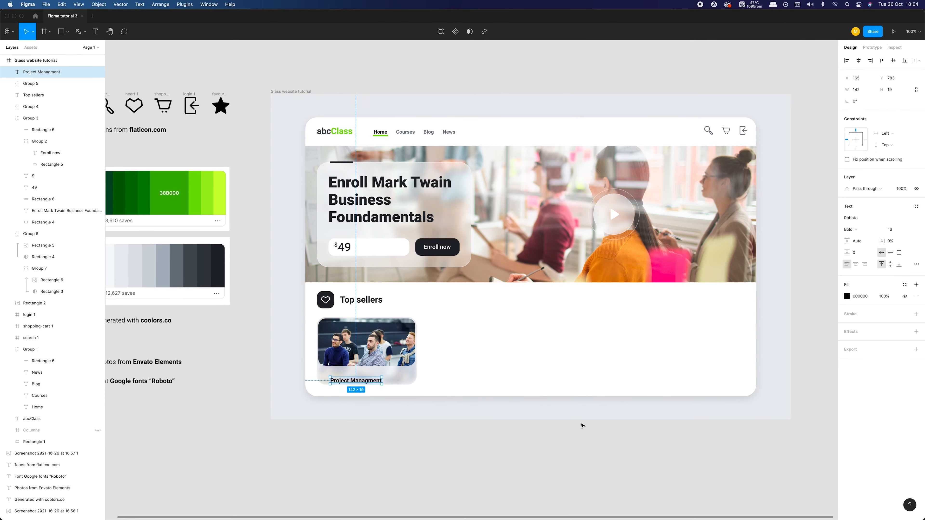
drag(42, 71, 47, 241)
click(365, 361)
click(55, 246)
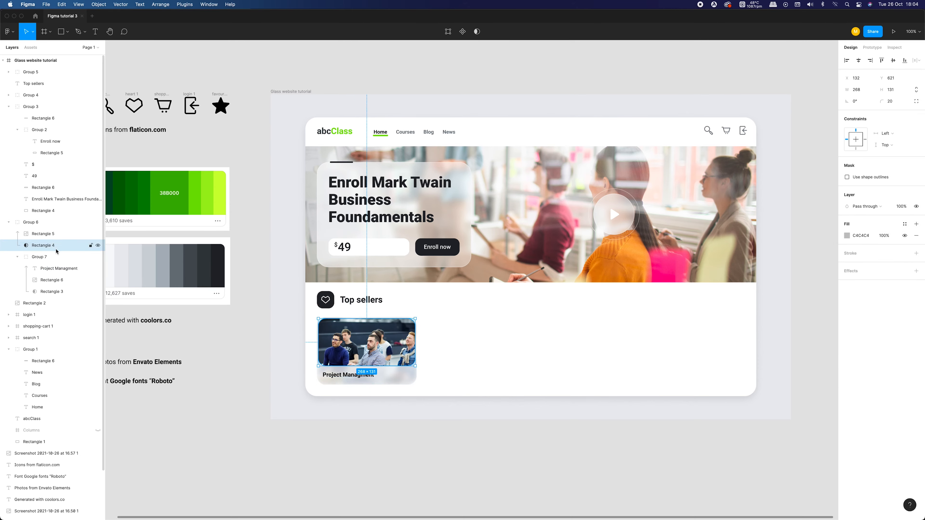
click(58, 269)
scroll(377, 327, up, 3)
scroll(376, 328, down, 2)
drag(56, 269, 44, 217)
key(Down)
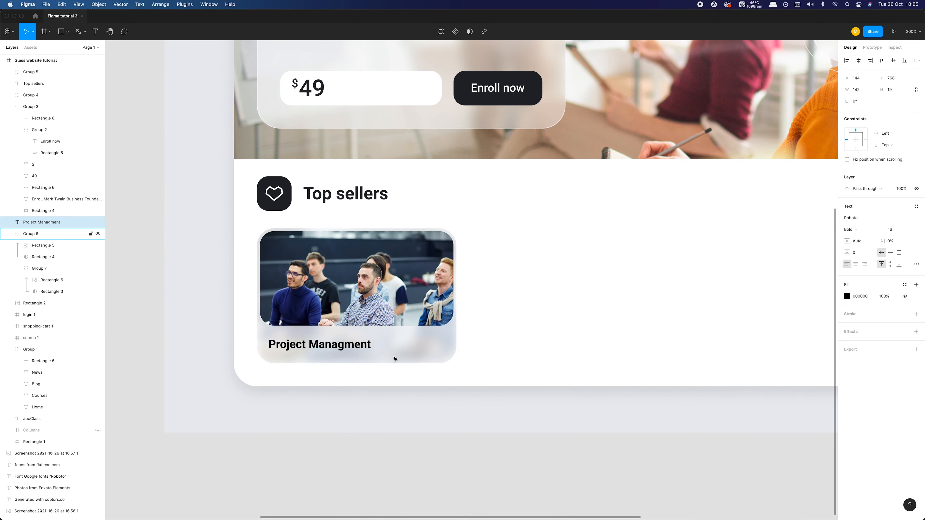
- Nudge the Project Managment title 4 px to the right within the card
click(394, 357)
key(super+minus)
click(423, 461)
scroll(401, 434, right, 3)
scroll(401, 433, up, 1)
click(299, 348)
key(Right)
key(Right)
key(Right)
key(Right)
- Try a slight inward adjustment of the photo mask's left edge
click(43, 257)
key(super+plus)
key(super+plus)
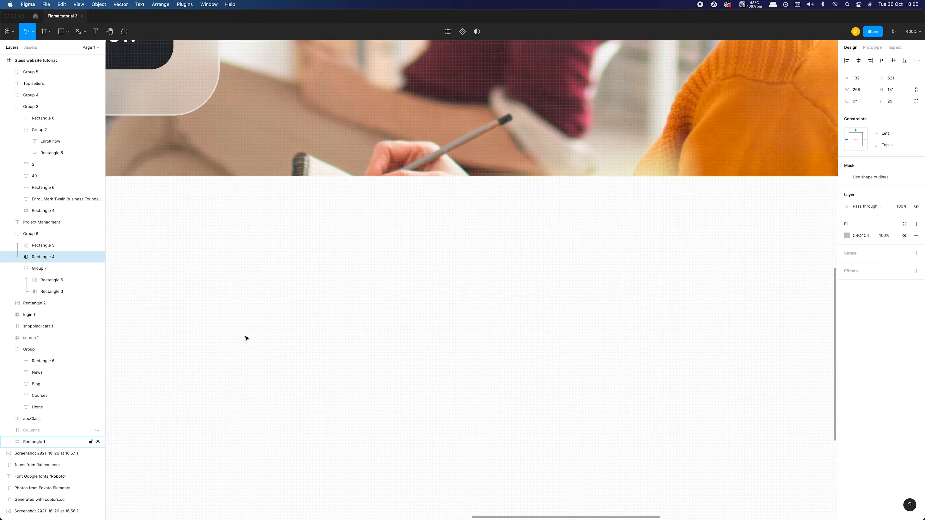
key(super+minus)
scroll(245, 337, left, 3)
drag(164, 349, 167, 348)
key(super+minus)
- Nudge the Project Managment title another 4 px to the right, to X 152
click(372, 418)
click(359, 347)
key(Right)
key(Right)
key(Right)
key(Right)
- Try a slight outward adjustment of the photo mask's right edge
click(43, 257)
key(super+plus)
key(super+plus)
drag(537, 324, 543, 324)
key(super+minus)
key(super+minus)
click(499, 413)
scroll(499, 413, right, 1)
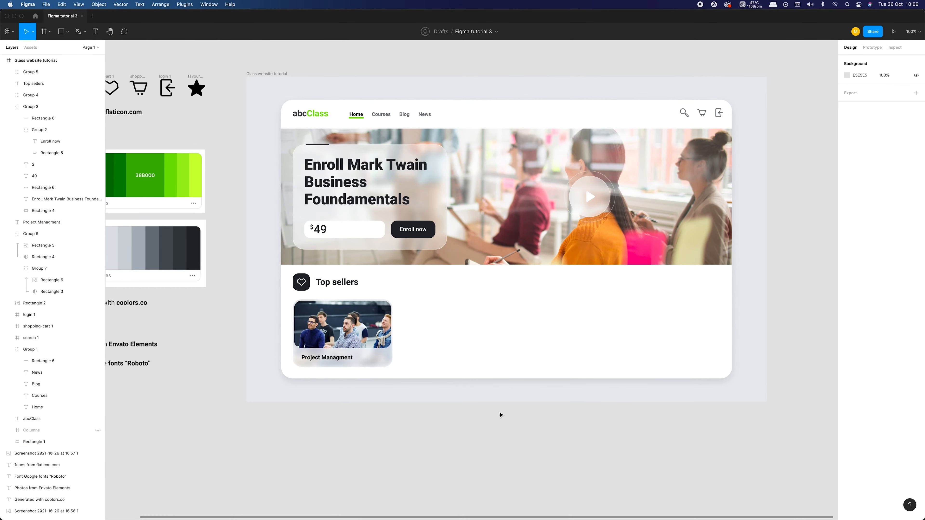
- Shrink the heart badge slightly and nudge the Top sellers heading 6 px left and 3 px up to match
click(301, 283)
drag(310, 291, 308, 289)
click(336, 283)
key(Left)
key(Left)
key(Left)
key(Left)
key(Left)
key(Left)
key(Up)
key(Up)
key(Up)
- Group the photo card together with its Project Managment title
click(343, 325)
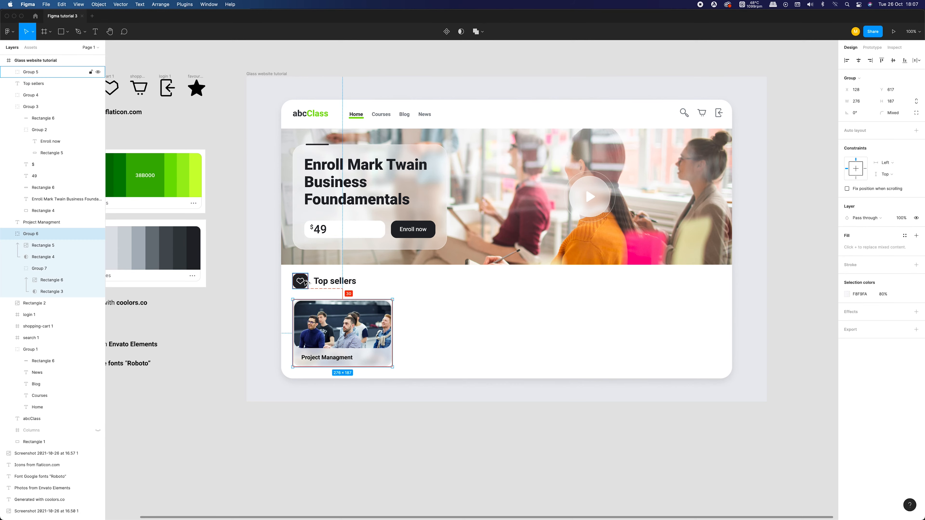
shift+click(339, 358)
key(super+g)
click(469, 378)
scroll(448, 386, right, 2)
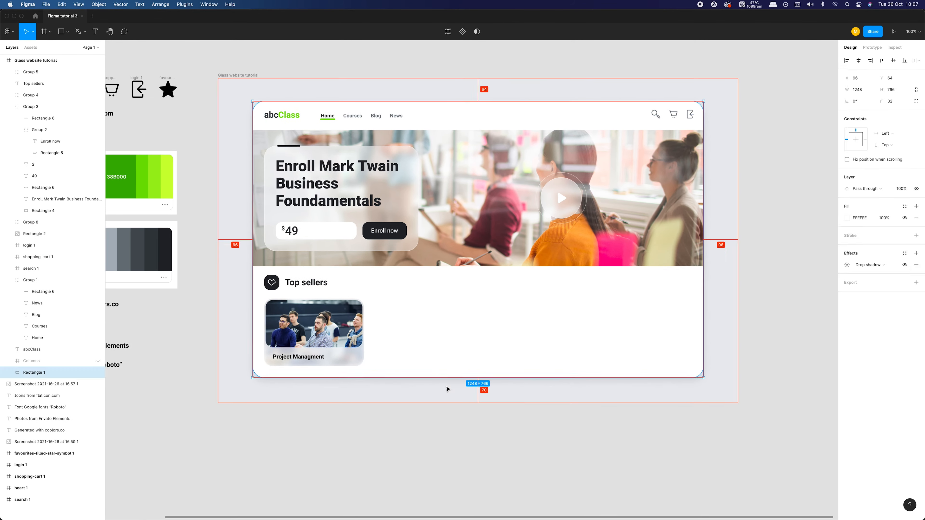
- Draw a rectangle about 121 × 24 over the lower part of the card photo
key(super+plus)
key(r)
drag(204, 401, 237, 381)
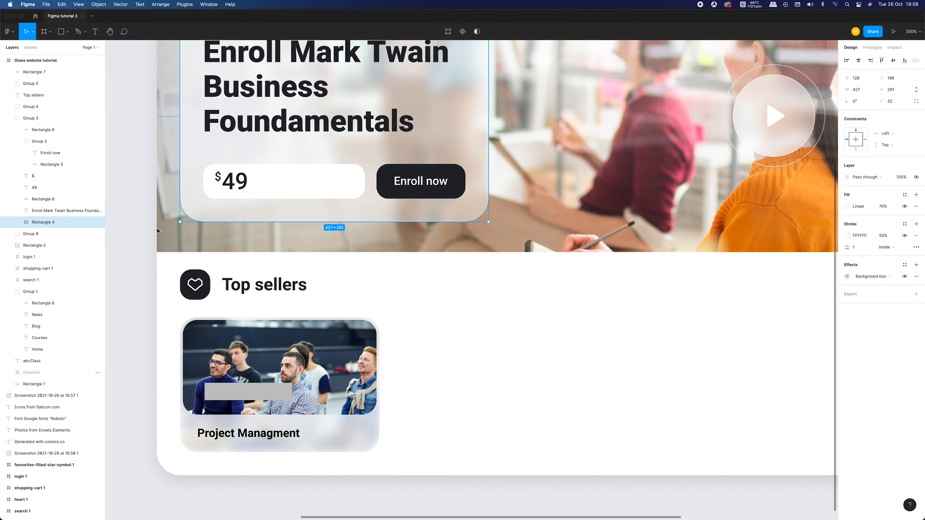
- Copy the hero glass panel's properties onto the small rectangle and set its corner radius to 8
right_click(237, 211)
right_click(271, 307)
click(365, 381)
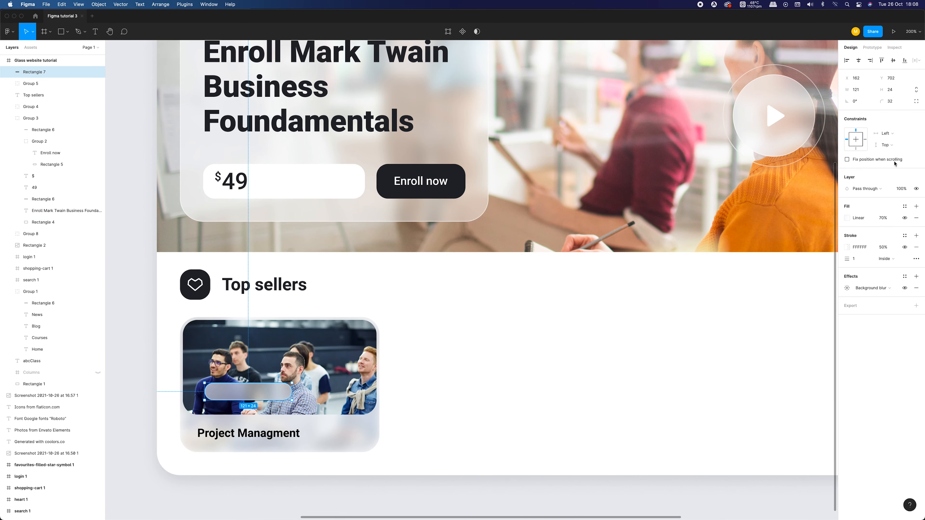
click(134, 425)
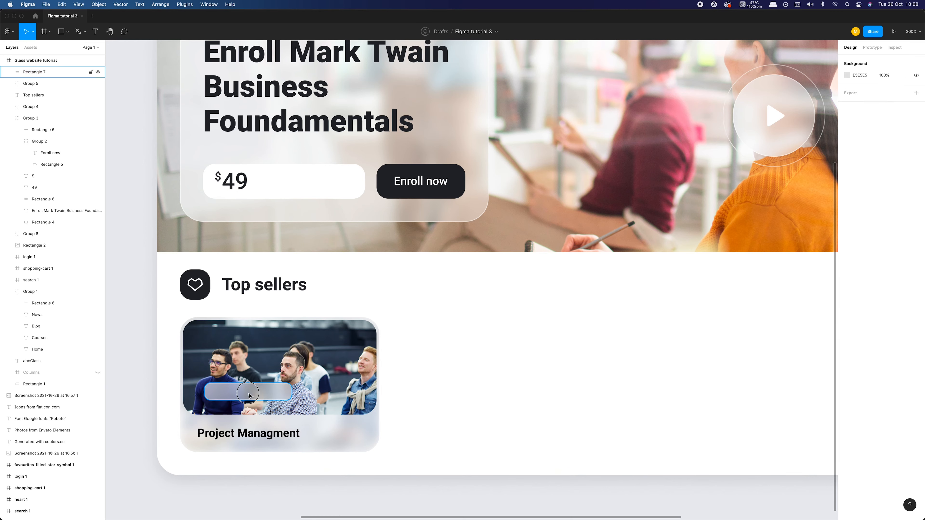
- Align the glass rectangle with the title at X 152, Y 705 and move its layer into the card group
drag(250, 396, 241, 401)
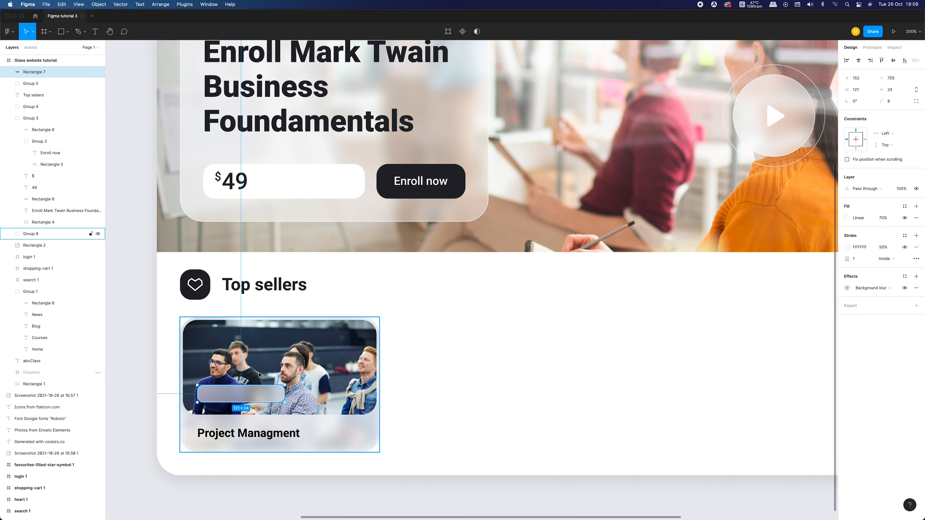
drag(53, 189, 56, 235)
alt+click(8, 233)
key(super+minus)
key(super+minus)
key(super+plus)
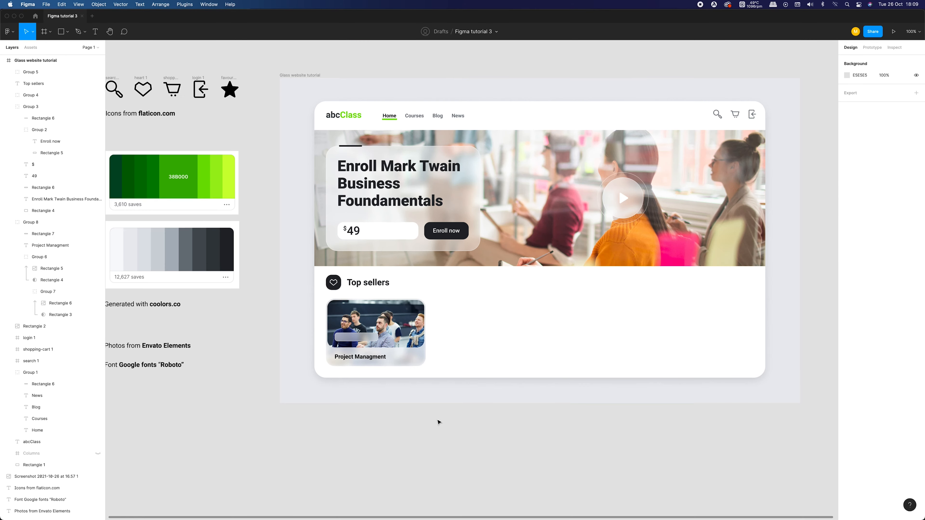
- Add a white size 12 "basic" label on the glass rectangle and narrow the rectangle to 46 × 24 around it
scroll(438, 422, right, 1)
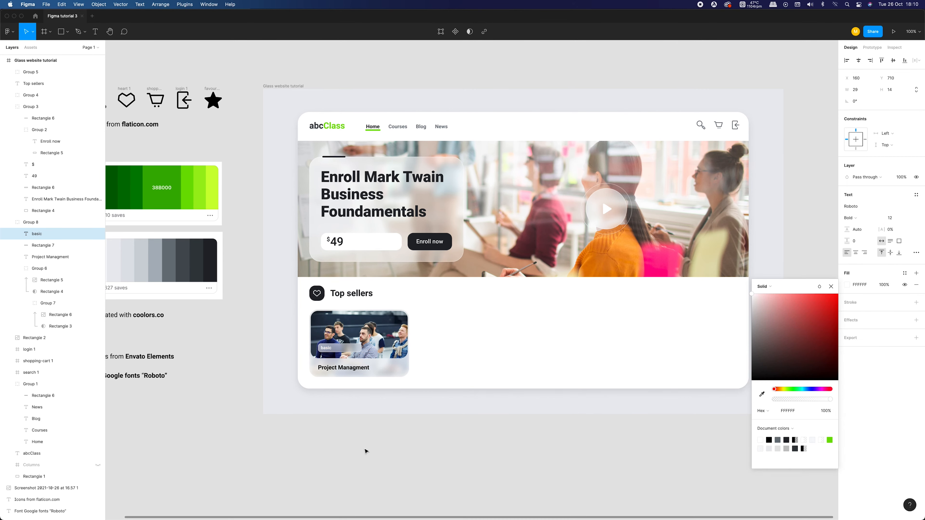
scroll(335, 370, up, 5)
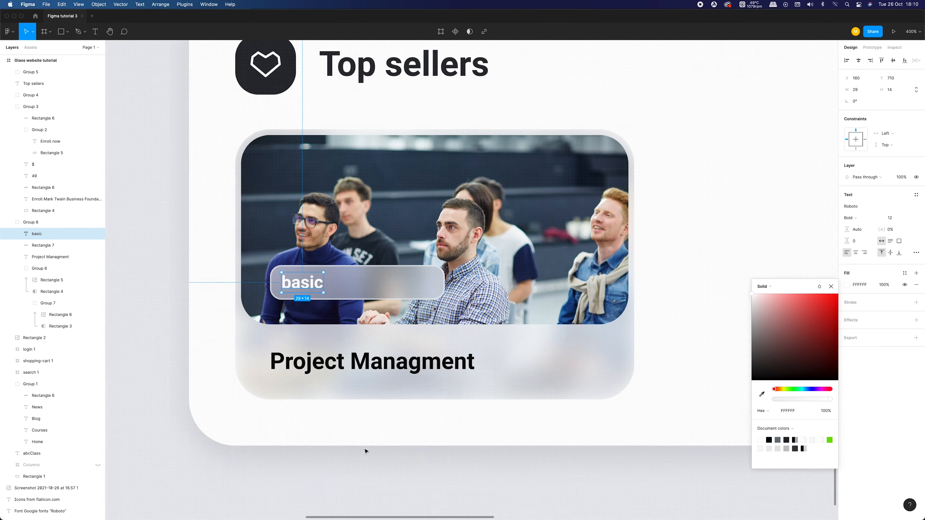
scroll(349, 328, up, 1)
click(352, 304)
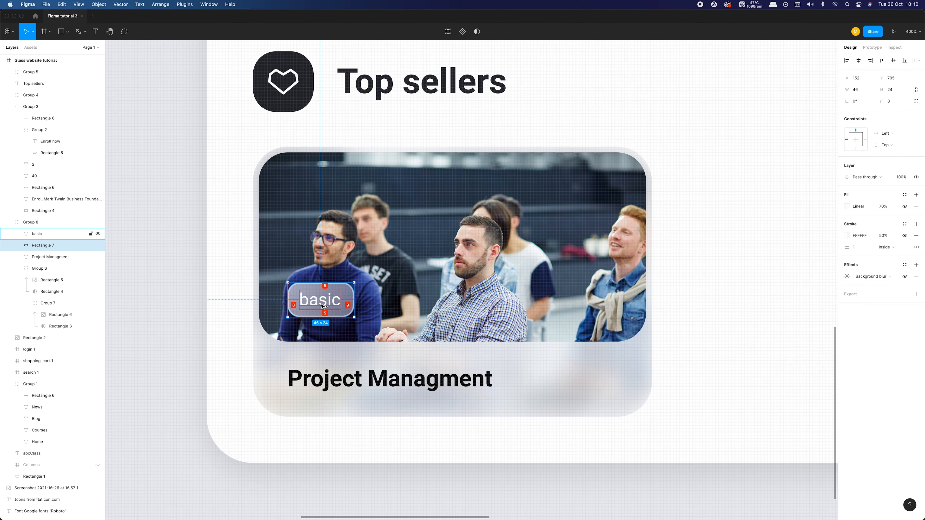
key(Down)
click(180, 294)
key(super+minus)
key(super+minus)
- Group the basic label with its glass rectangle inside the card group
scroll(180, 293, right, 5)
scroll(179, 294, up, 2)
click(60, 234)
shift+click(62, 245)
right_click(63, 244)
click(101, 316)
click(380, 457)
- Reduce the basic label's font size to 10 and narrow its glass rectangle to a width of 40
scroll(380, 456, up, 1)
key(super+plus)
key(super+plus)
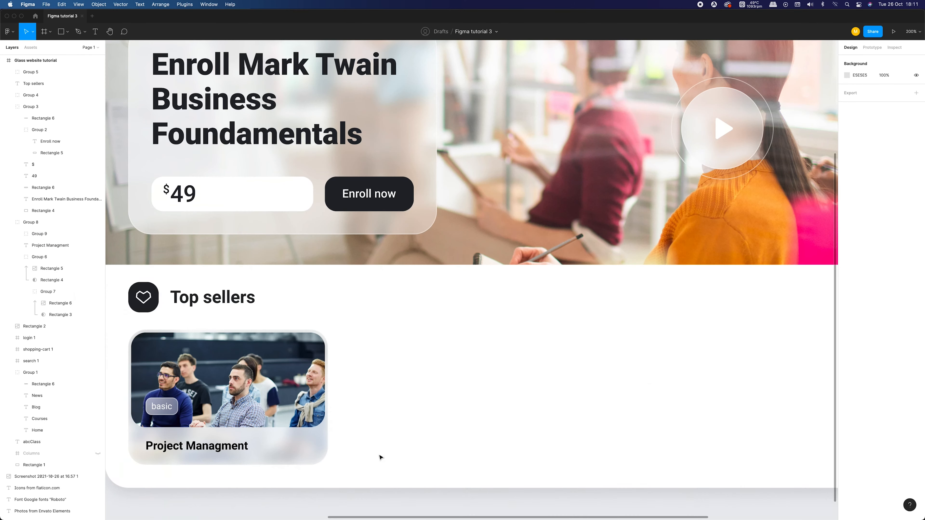
scroll(380, 457, left, 10)
scroll(381, 456, down, 5)
super+click(297, 316)
click(894, 217)
text(10)
key(Return)
super+click(310, 322)
drag(320, 312, 312, 312)
click(157, 350)
- Move the basic tag down to Y 714, near the bottom edge of the sharp photo
double_click(293, 329)
key(shift+Down)
key(super+minus)
key(super+minus)
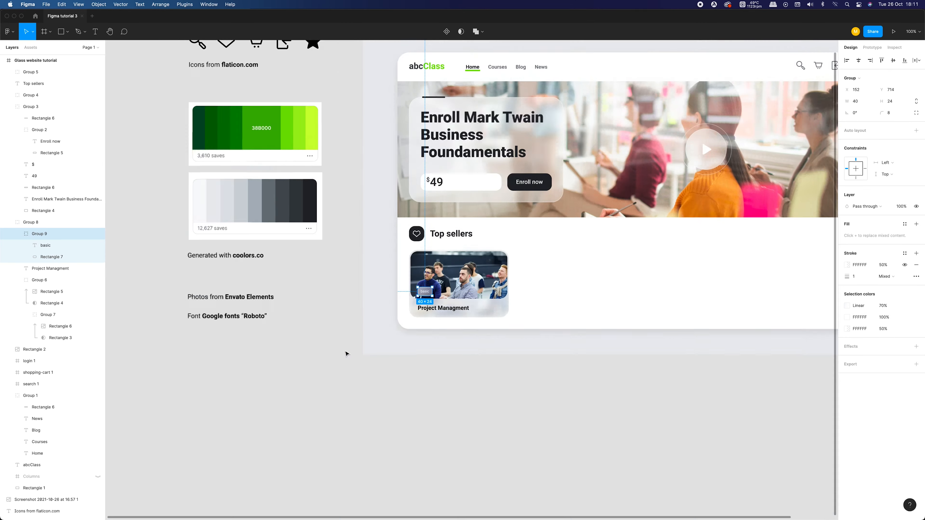
scroll(346, 352, right, 3)
scroll(345, 352, up, 1)
click(497, 397)
- Duplicate the basic tag beside the original at X 200, Y 714
key(super+z)
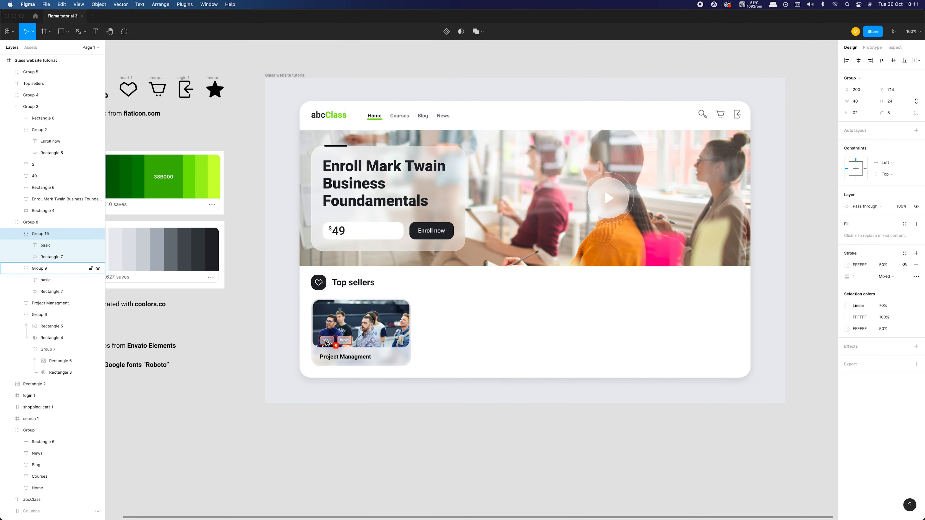
click(203, 392)
- Change the label of the duplicated glass tag on the Project Managment card to "advanced"
key(super+plus)
scroll(203, 392, left, 4)
scroll(203, 392, down, 2)
key(super+plus)
scroll(203, 392, down, 2)
super+double_click(355, 348)
text(ad)
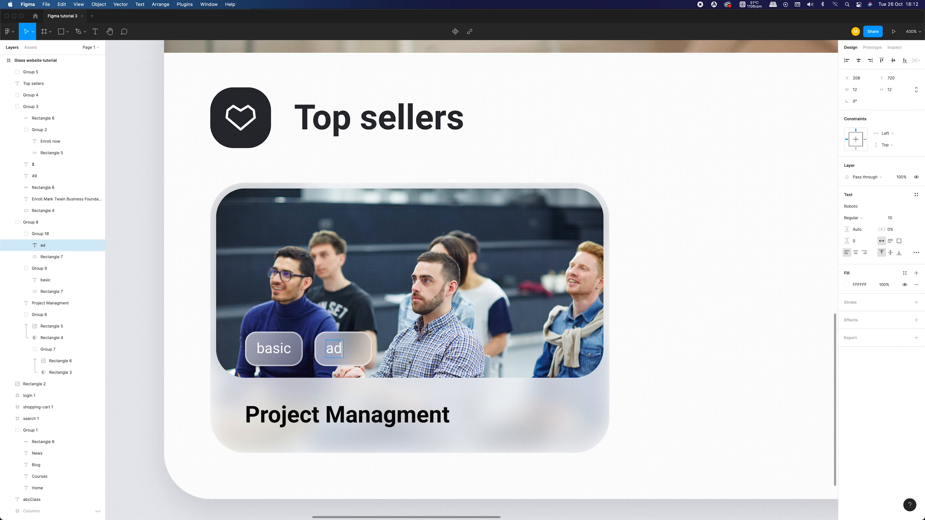
text(vanced)
click(370, 353)
key(super+minus)
key(super+minus)
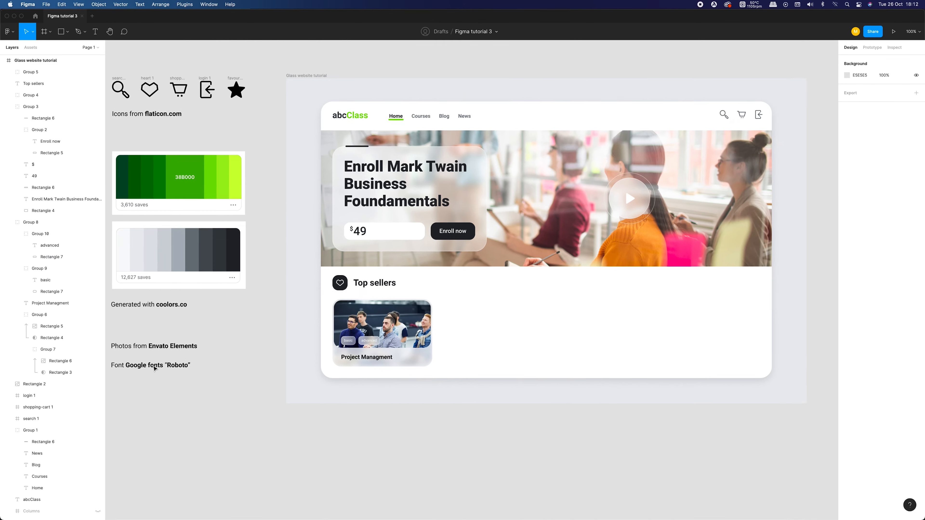
- Give the advanced and basic tag labels a heavier font weight
super+click(355, 344)
click(856, 219)
click(856, 227)
super+click(334, 344)
click(856, 219)
click(856, 227)
click(417, 464)
- Draw a 56 × 56 square at X 328, Y 711 over the card's lower corner and place it inside the card group
scroll(386, 444, right, 3)
key(r)
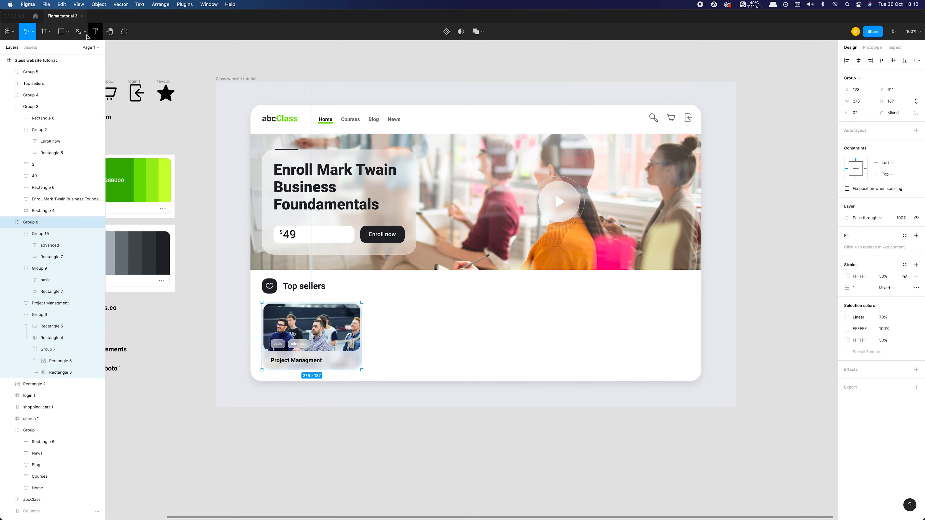
drag(335, 339, 355, 345)
drag(57, 116, 49, 240)
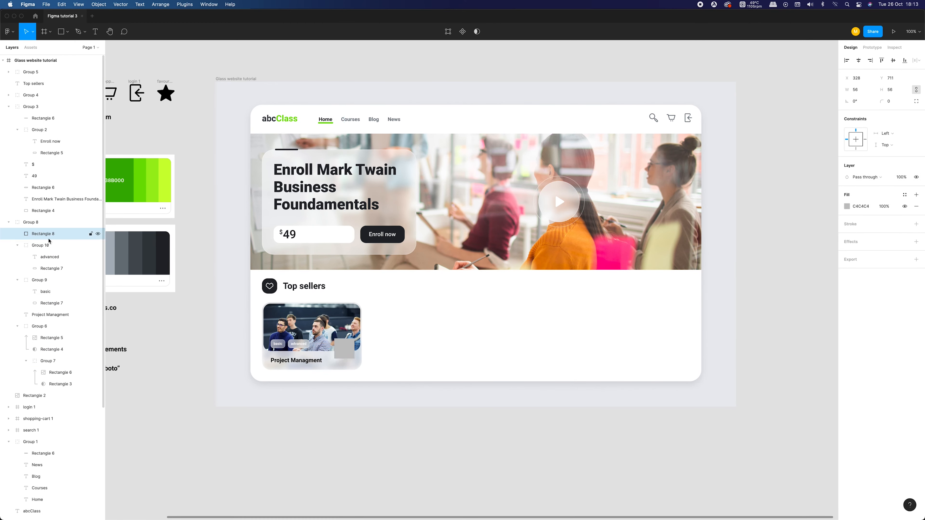
- Copy the hero glass panel's properties and paste them onto the small square in the Project Managment card
click(381, 215)
click(58, 211)
right_click(59, 210)
mouse_move(83, 231)
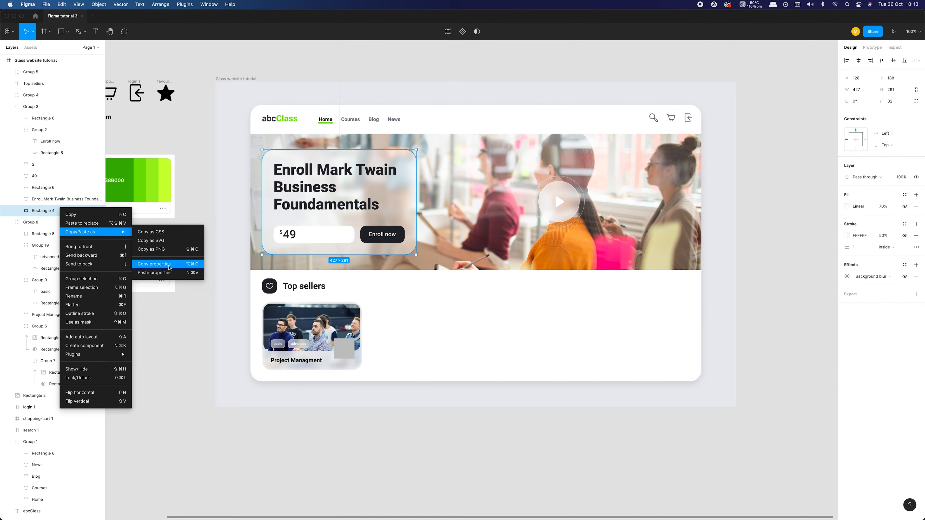
click(170, 266)
super+click(344, 352)
right_click(53, 234)
mouse_move(84, 248)
click(157, 297)
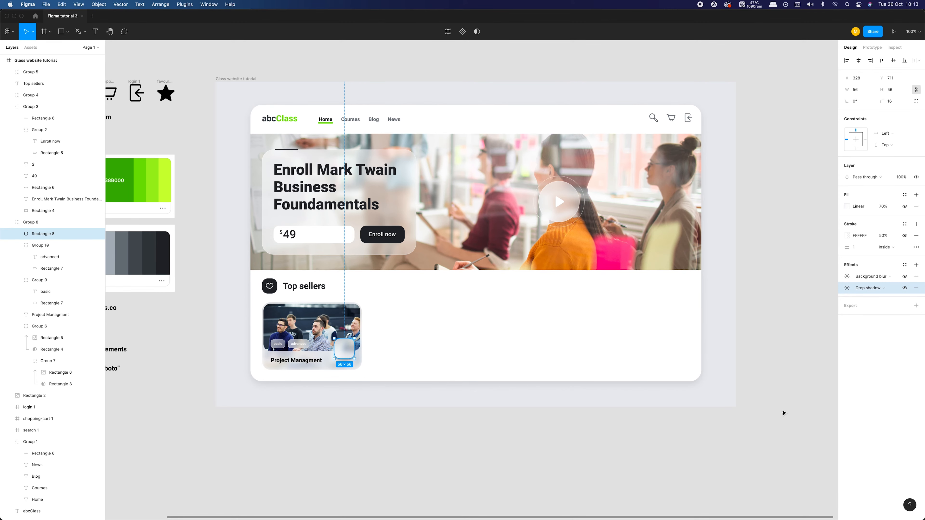
key(super+plus)
scroll(496, 451, left, 6)
scroll(495, 451, down, 2)
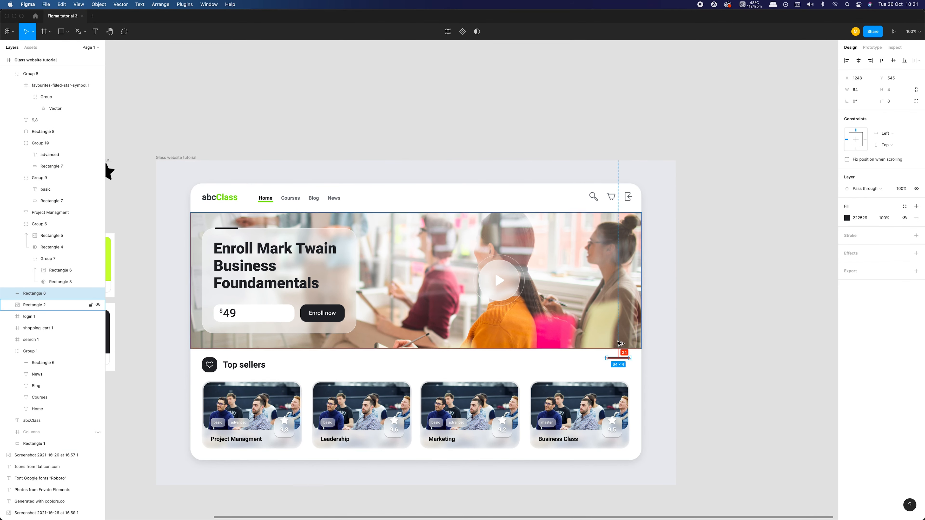
- Duplicate the dark pagination bar between the hero photo and the cards, placing the copy to the left of the original
key(super+d)
key(shift+Left)
key(shift+Left)
key(shift+Left)
key(shift+Left)
key(shift+Left)
key(shift+Left)
key(shift+Left)
key(shift+Left)
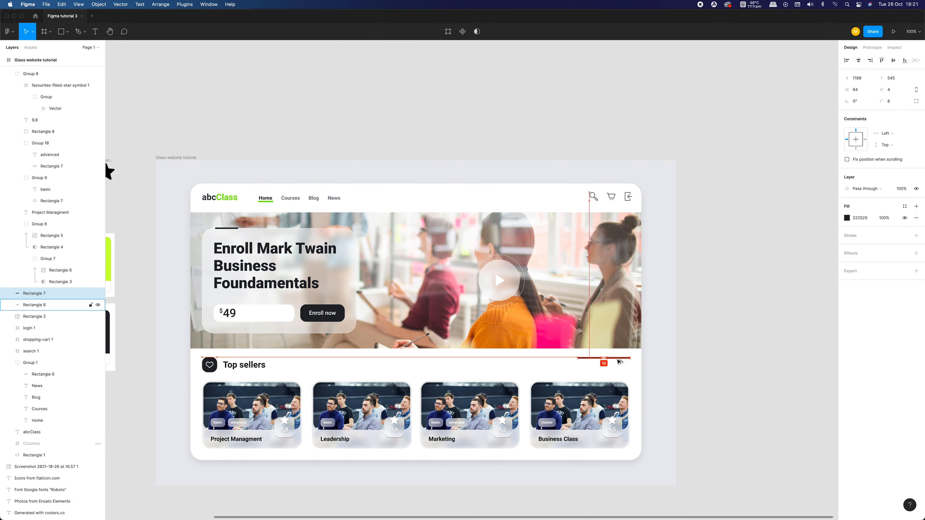
drag(607, 358, 616, 357)
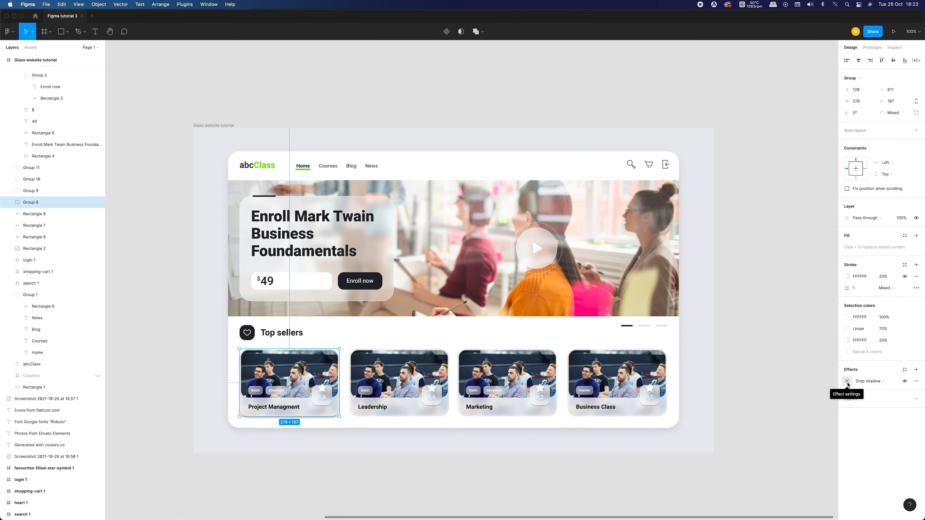
- Open the drop shadow settings of the Project Managment card and preview the page without the interface
click(847, 381)
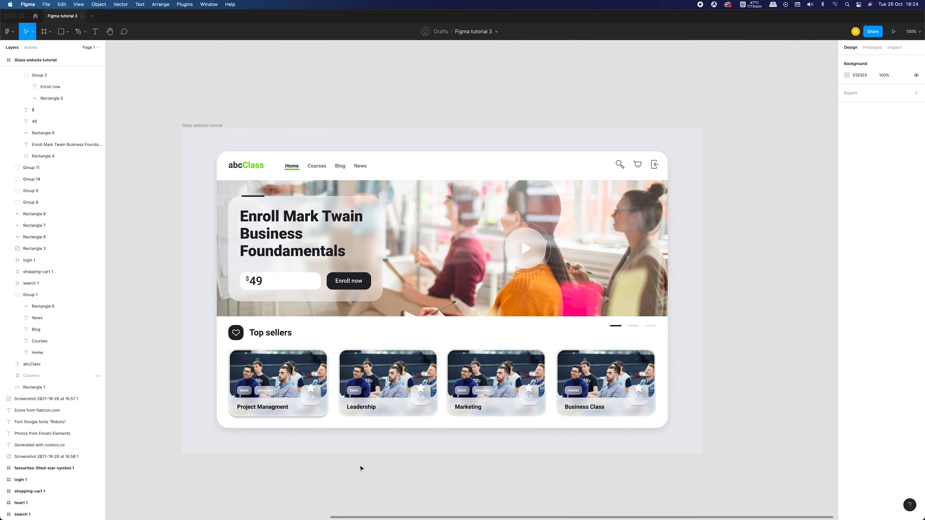
key(super+backslash)
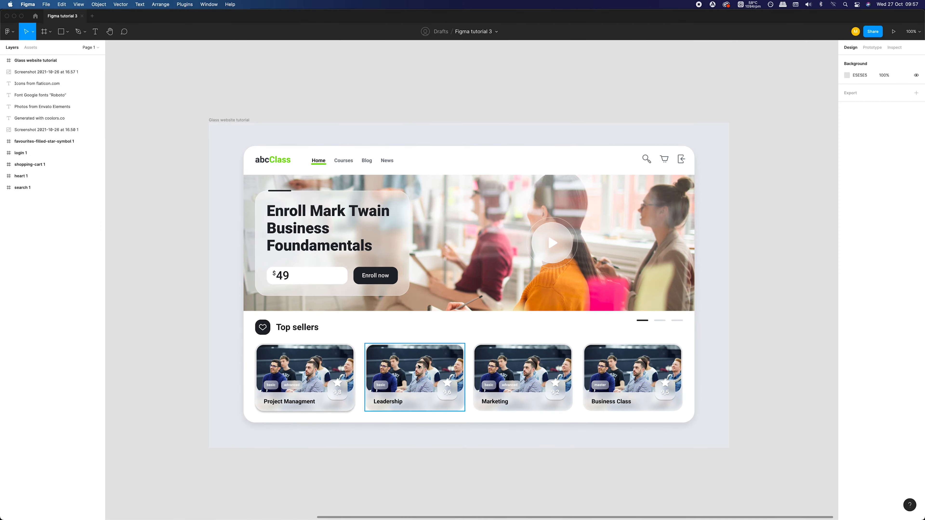
- Replace the sharp and blurred photos of the Leadership card with the photo of a man in a blue shirt
click(795, 260)
click(392, 227)
key(Return)
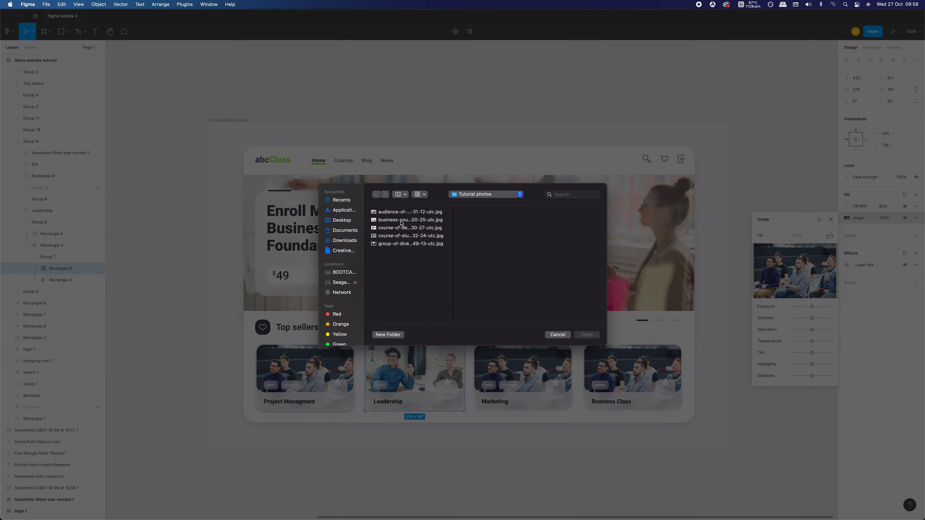
key(Return)
- Replace the sharp and blurred photos of the Marketing card with the photo of business people in suits
click(523, 371)
click(795, 259)
click(405, 212)
click(587, 335)
click(60, 257)
click(847, 218)
click(795, 271)
click(587, 335)
- Replace the sharp and blurred photos of the Business Class card with the dark photo of people working at laptops
click(633, 372)
click(795, 259)
click(419, 228)
click(411, 244)
click(587, 335)
click(30, 234)
click(60, 246)
click(847, 218)
click(795, 271)
click(411, 243)
click(594, 334)
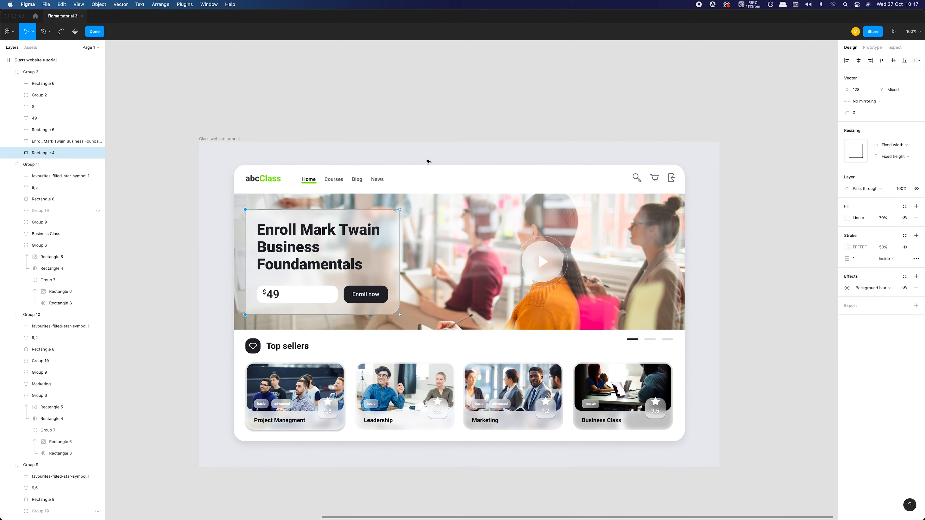
- Stretch the hero glass panel's left edge to the page edge and extend the accent line to X 96 with width 132
key(shift+Left)
key(shift+Left)
key(shift+Left)
key(shift+Left)
key(Escape)
key(Escape)
double_click(271, 209)
drag(258, 210, 234, 210)
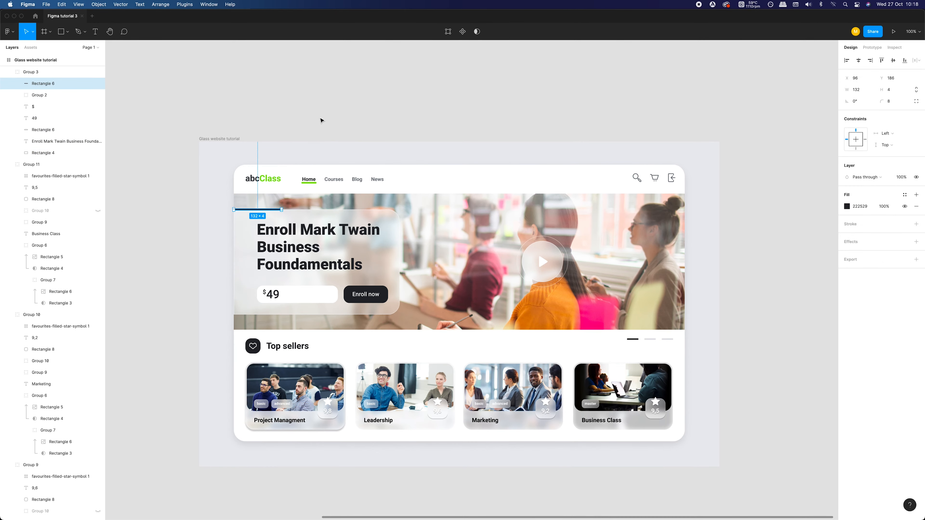
- Remove the drop shadow from the Project Managment card and ungroup its rating star down to the plain vector
click(310, 423)
click(917, 382)
scroll(336, 452, up, 10)
double_click(308, 253)
key(super+shift+g)
key(super+shift+g)
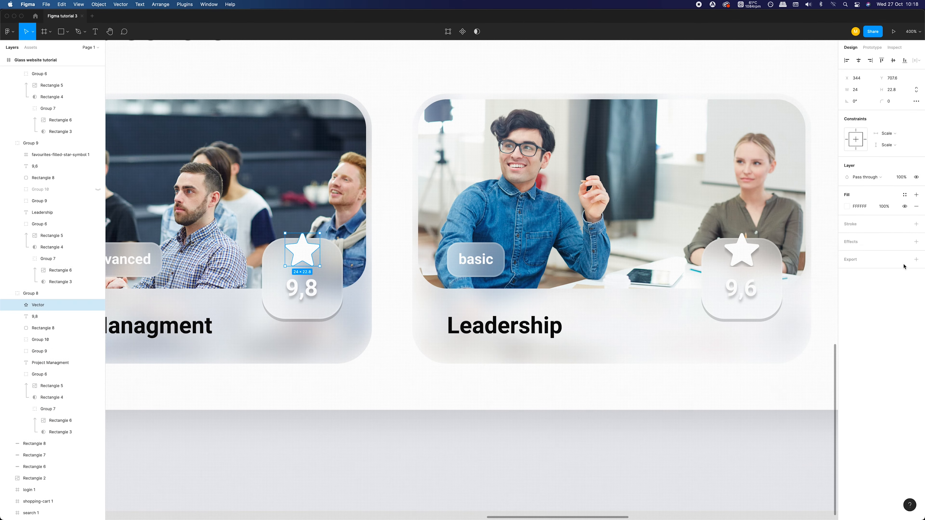
key(Escape)
- Ungroup the Leadership card's star icon and add a black drop shadow with Y 2, blur 2 and 20% opacity
scroll(407, 341, down, 5)
double_click(396, 324)
key(super+shift+g)
click(916, 242)
click(847, 253)
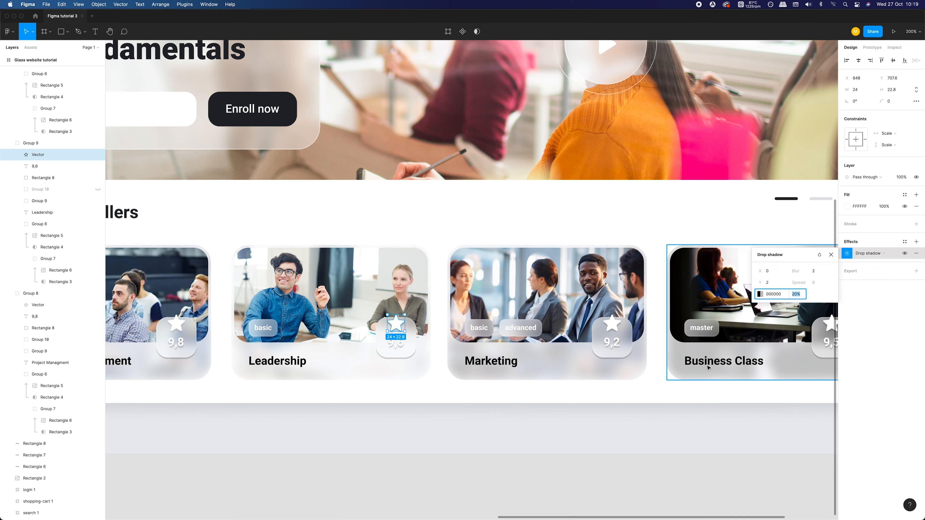
- Delete the surplus layer among the card layers and add a drop shadow to another card's rating star
scroll(708, 367, right, 4)
click(52, 95)
key(Delete)
scroll(613, 328, right, 3)
double_click(613, 324)
click(916, 242)
click(847, 253)
click(502, 468)
key(super+minus)
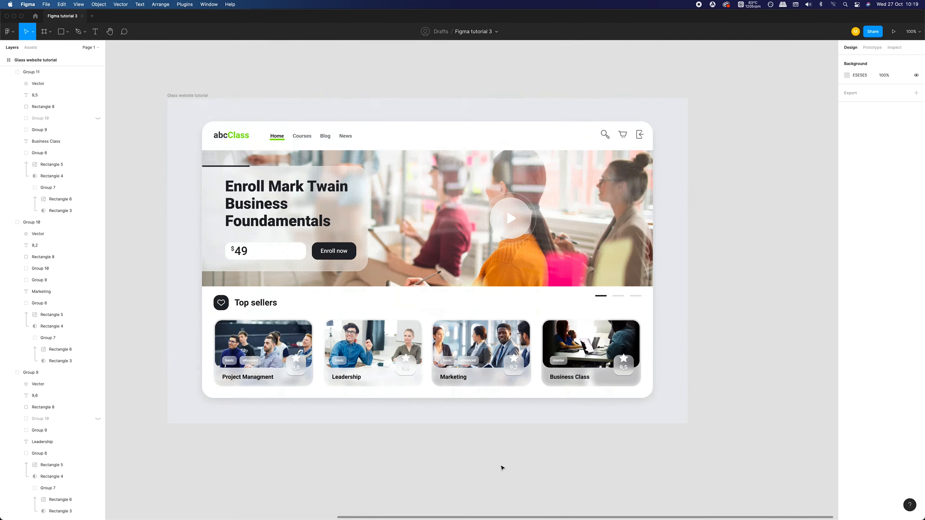
- Set individual corner radii on the narrowed hero photo to round its left corners
scroll(503, 468, up, 2)
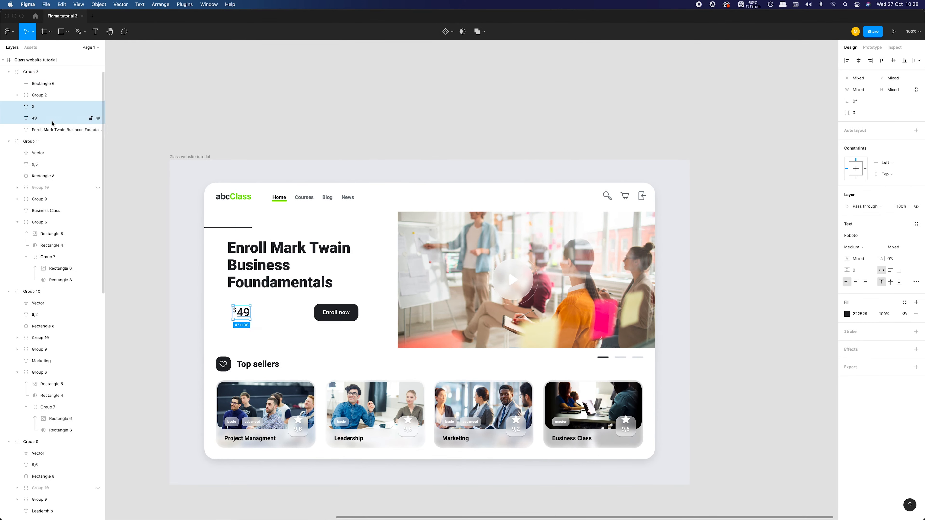
click(452, 263)
click(916, 101)
scroll(831, 146, up, 2)
- Set the hero photo's image fill from the business-course photo file
click(847, 218)
click(765, 220)
click(795, 271)
click(395, 222)
double_click(395, 224)
click(537, 298)
click(559, 136)
scroll(559, 137, down, 1)
click(304, 253)
click(403, 115)
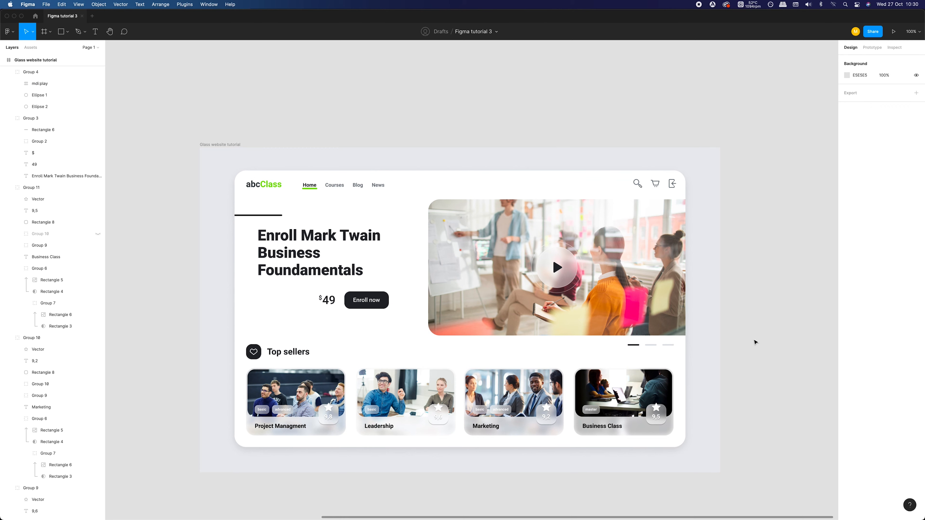
- Recolour the rating numbers on all four cards to the dark 222529 sampled from the Enroll now button
double_click(328, 415)
click(847, 284)
click(762, 393)
click(367, 305)
double_click(439, 417)
click(847, 285)
click(762, 393)
click(366, 305)
double_click(546, 416)
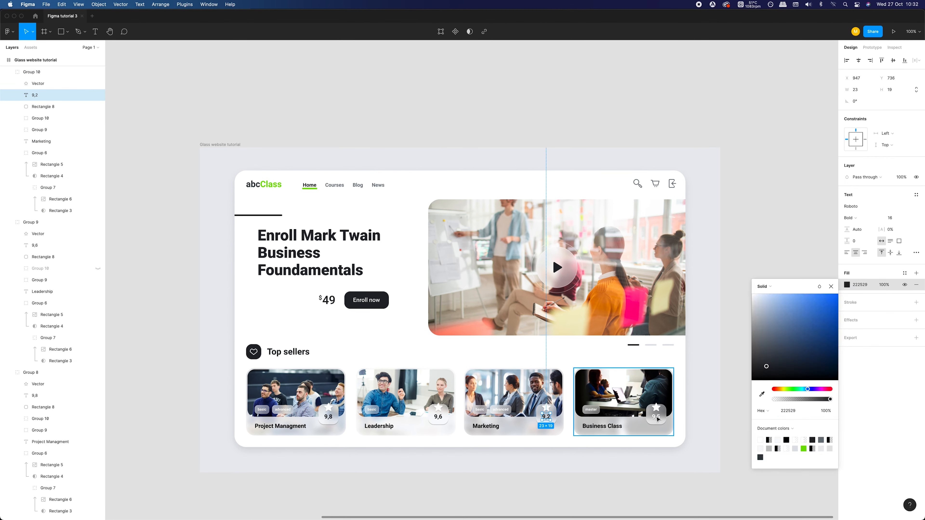
double_click(656, 416)
click(419, 472)
- Fill the badge beside Top sellers with the logo's green and recolour its heart icon to a dark tone
click(253, 352)
click(846, 293)
click(761, 403)
click(263, 184)
double_click(254, 352)
click(847, 311)
click(762, 420)
click(478, 499)
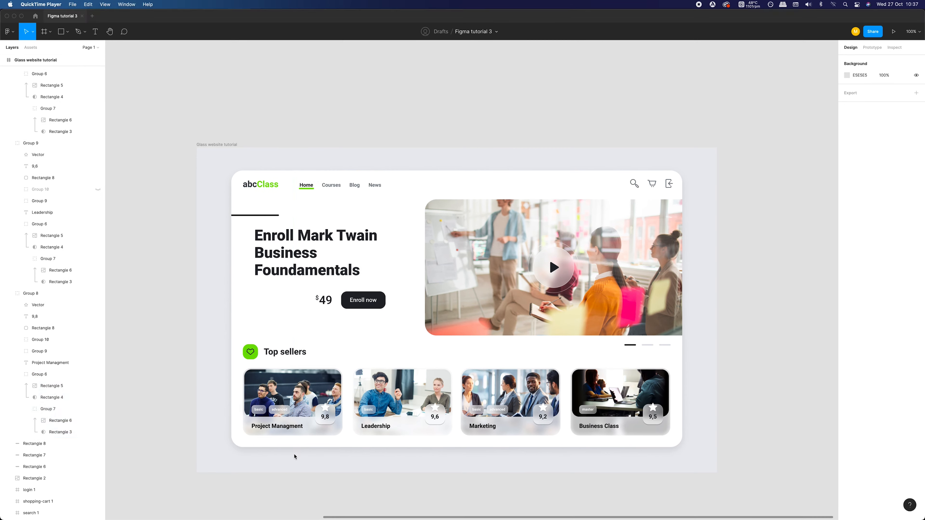
- Adjust the opacity of the F8F9FA overlay colour on the Leadership, Marketing and Business Class cards
click(402, 401)
click(510, 401)
click(621, 401)
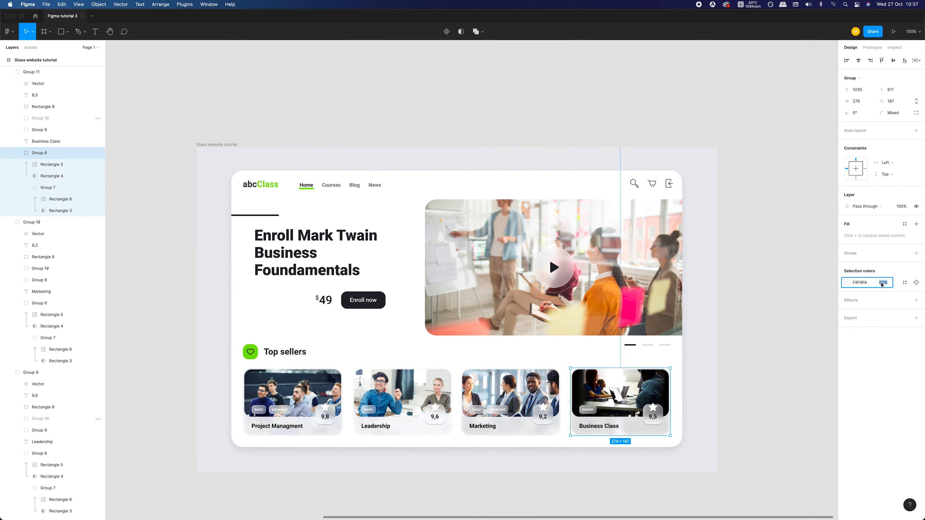
click(510, 400)
click(403, 401)
click(768, 417)
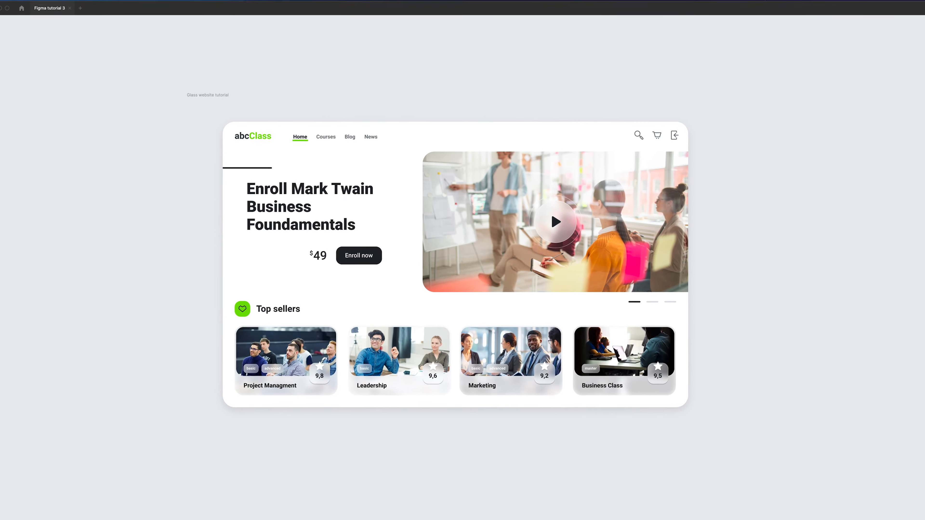